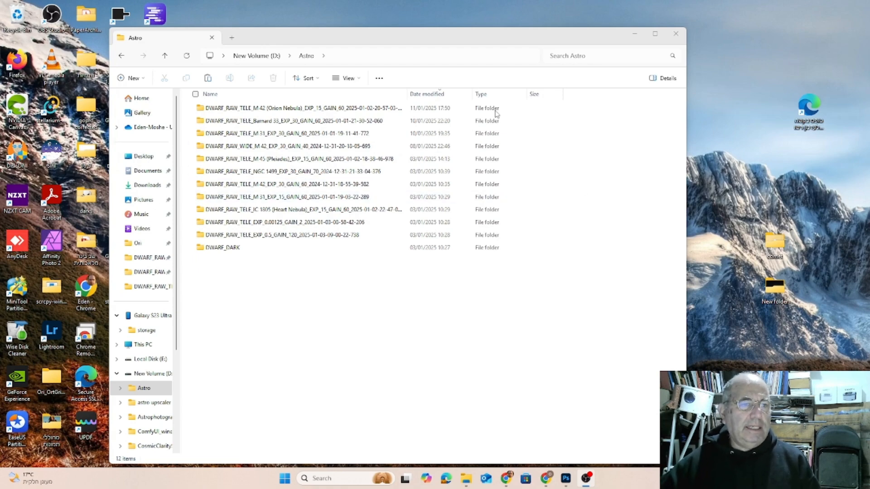
Look through the DWARF_DARK folder inside the maximized Astro folder window and return to the Astro folder.
left_click(657, 34)
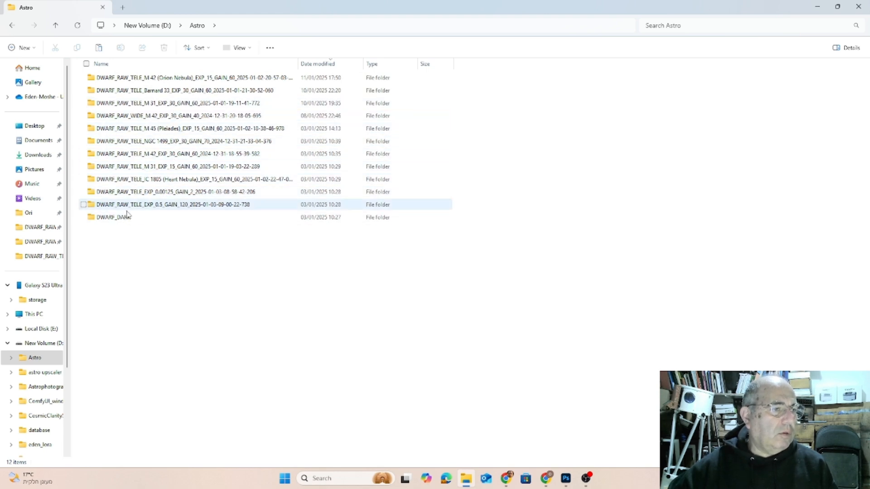
mouse_move(107, 222)
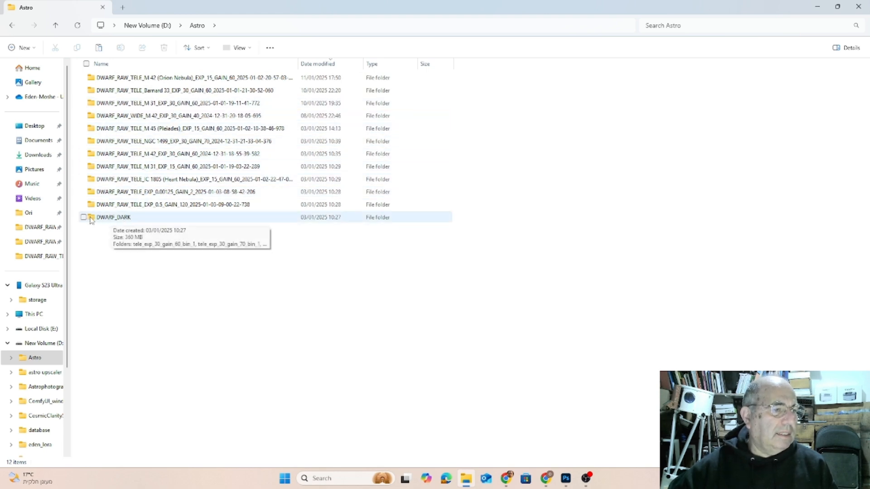
left_click(92, 220)
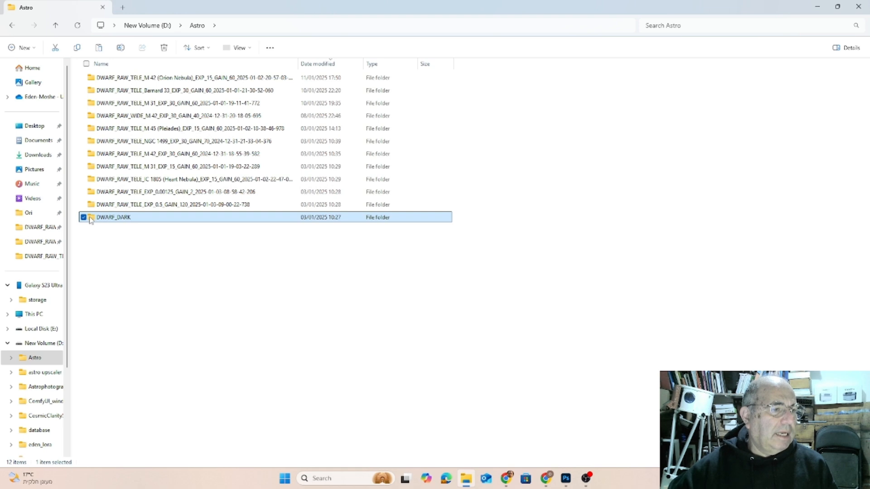
double_click(91, 219)
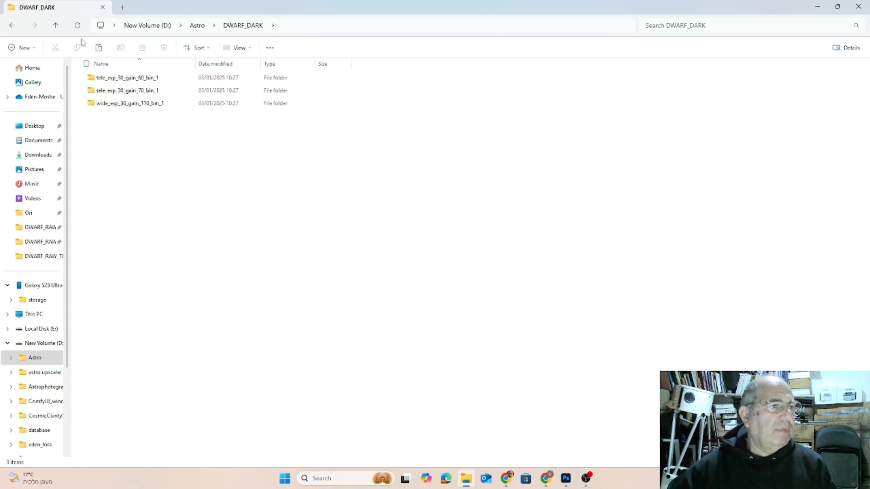
left_click(54, 27)
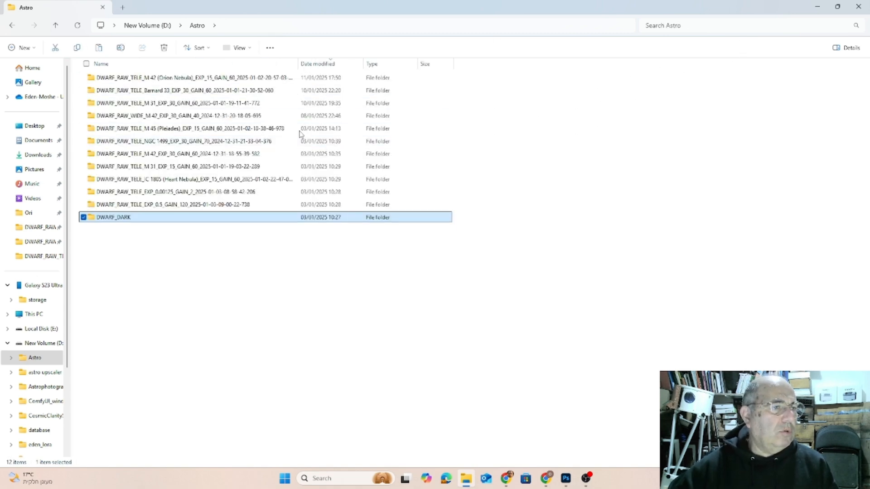
Examine the light frames in the M 42 (Orion Nebula) folder's lights subfolder, widening the Name column to show full file names.
double_click(164, 79)
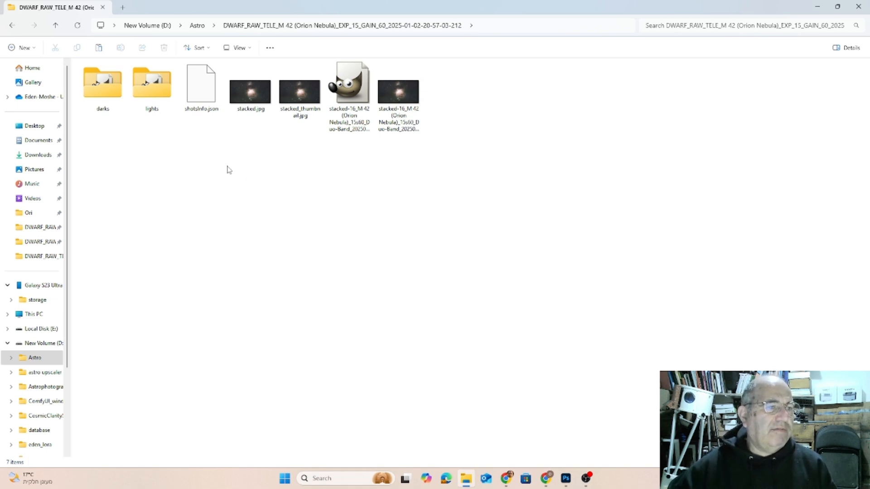
double_click(154, 93)
left_click(154, 91)
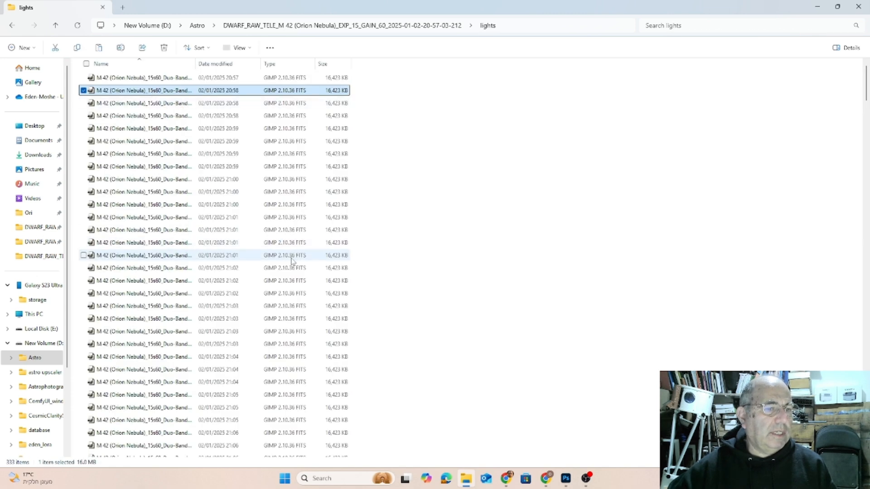
scroll(236, 265, "down", 7)
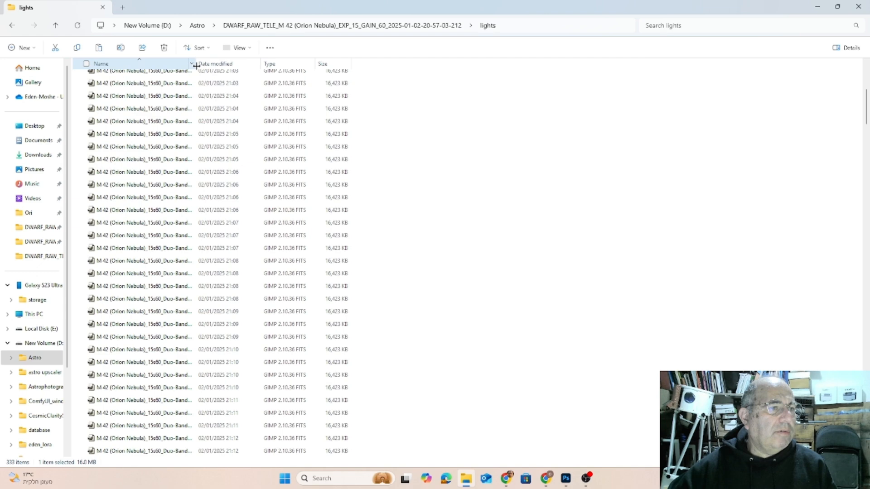
left_click_drag(200, 67, 307, 67)
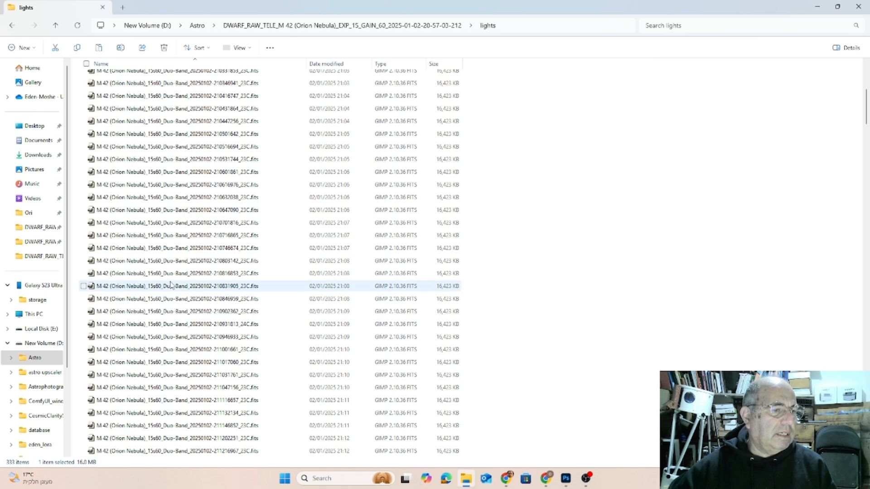
scroll(172, 282, "up", 3)
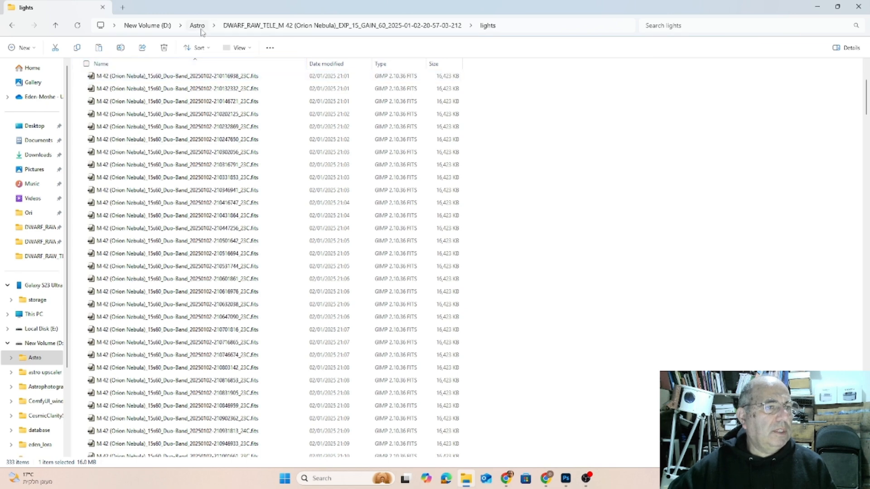
Check the dark frames in the M 42 folder's darks subfolder and return to the M 42 folder.
left_click(226, 28)
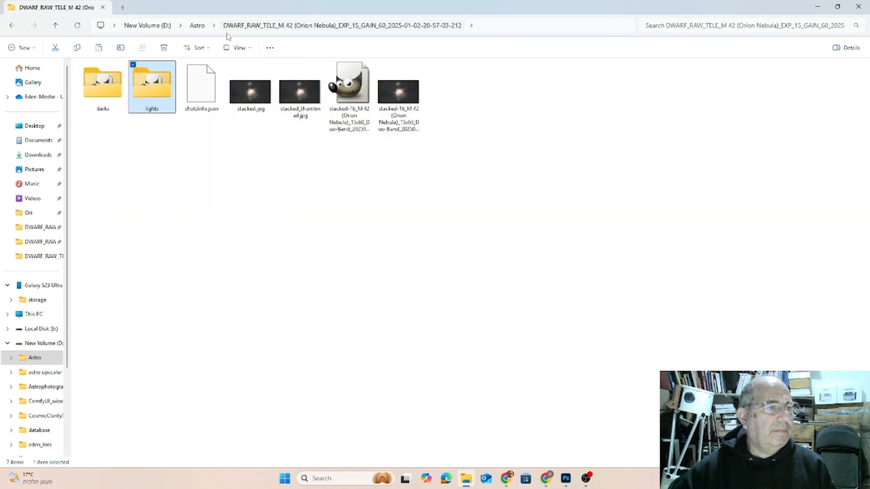
double_click(109, 100)
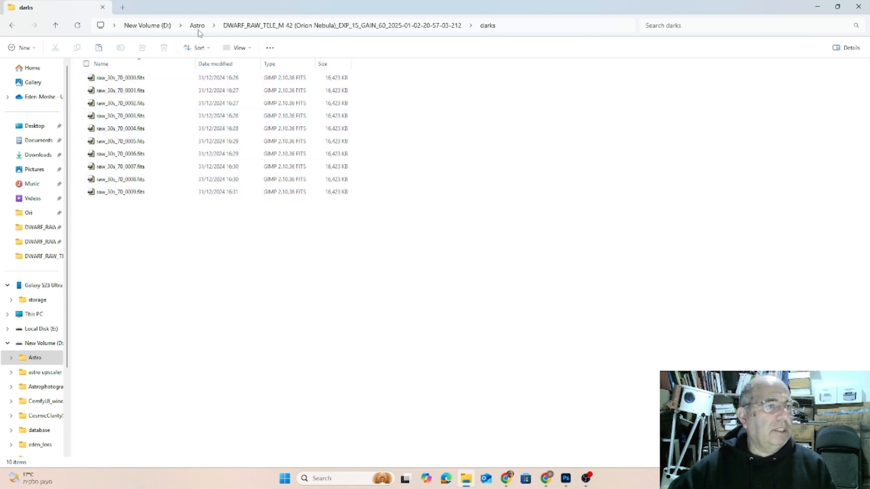
left_click(242, 26)
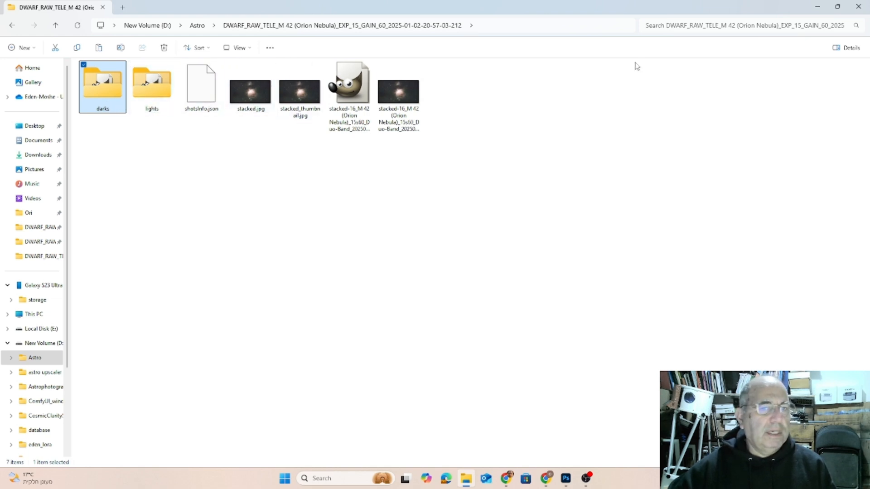
left_click(819, 7)
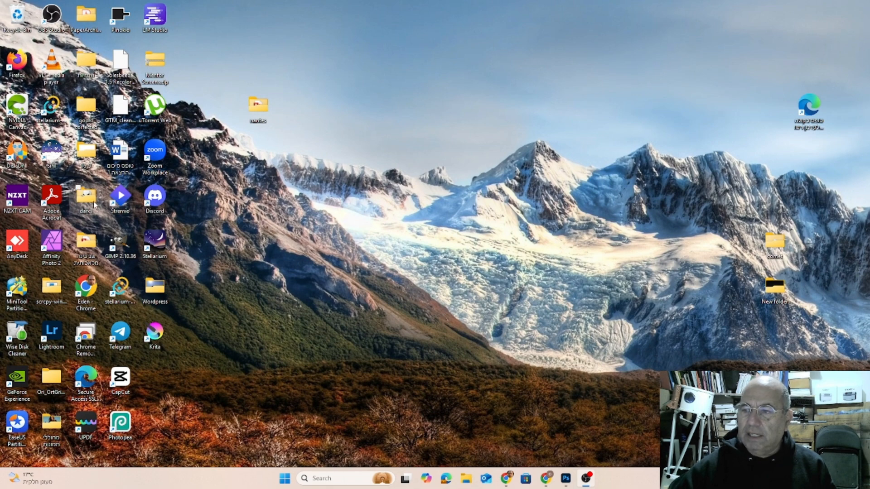
double_click(62, 156)
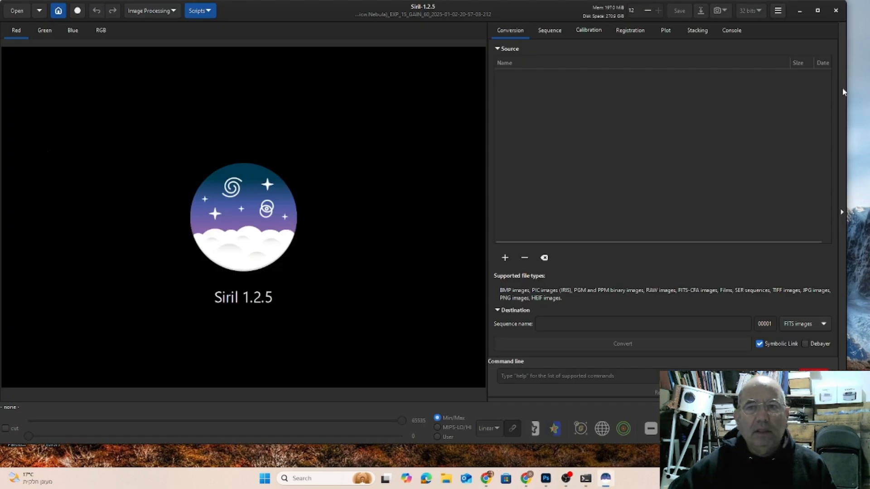
left_click(818, 11)
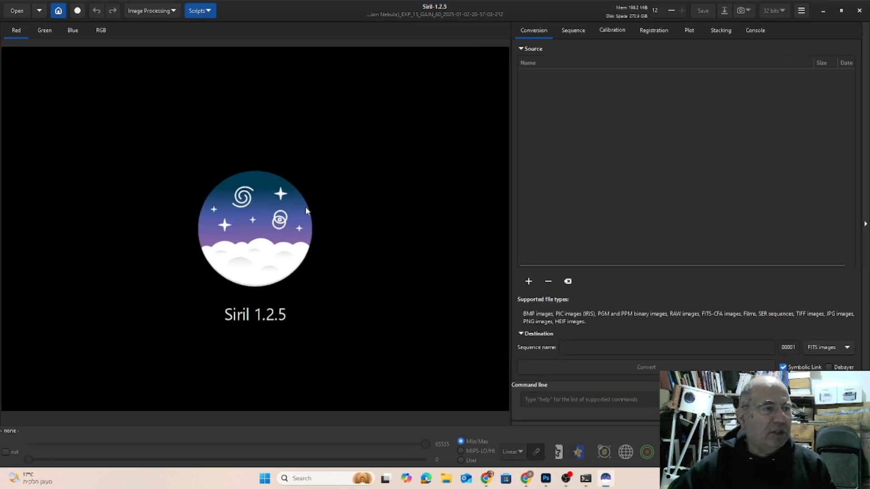
left_click(59, 10)
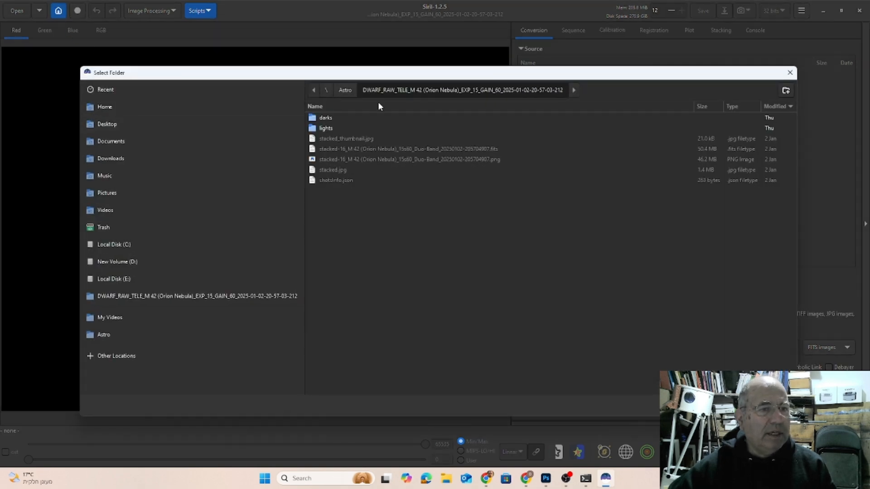
left_click(345, 90)
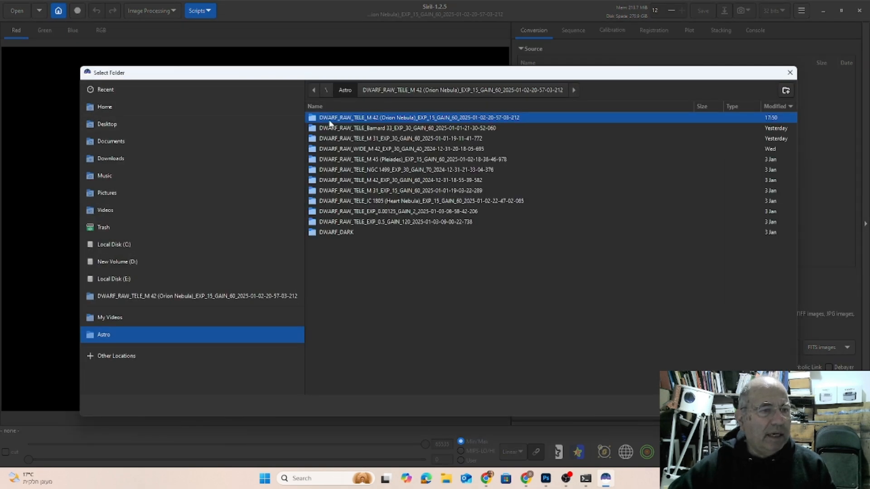
double_click(369, 119)
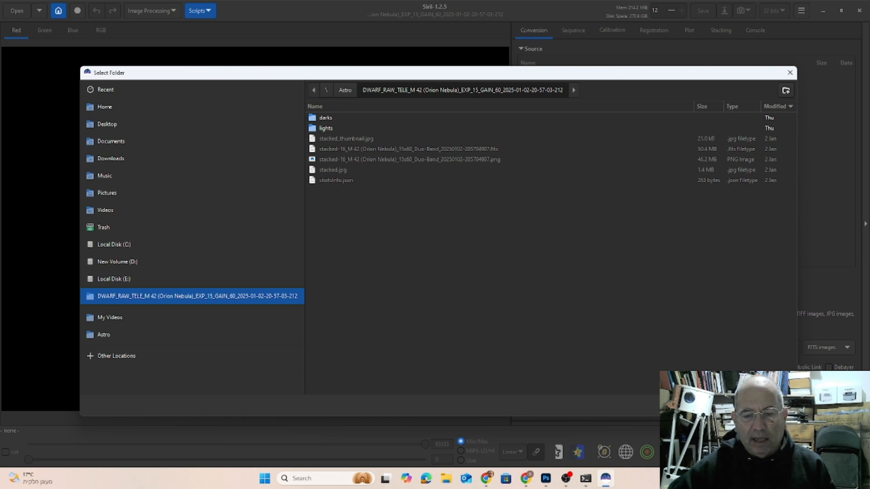
left_click(778, 405)
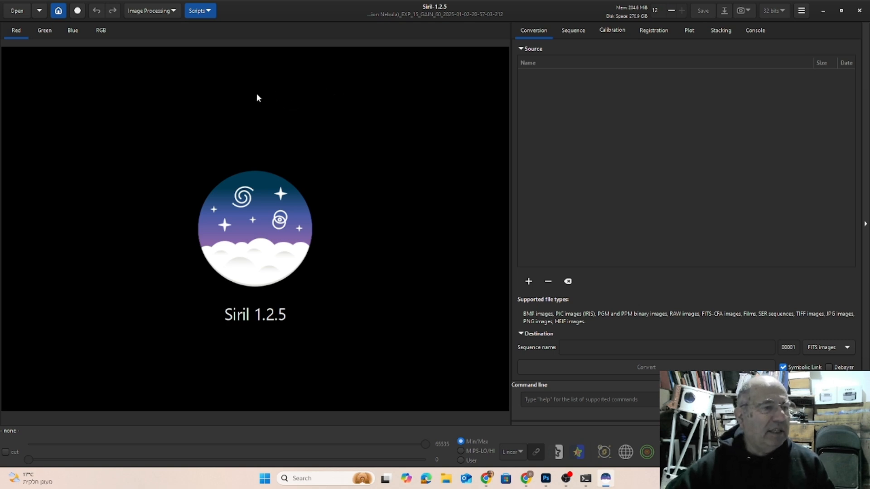
Run the AstroBBQ_StackLightsDarks script to stack the light and dark frames.
left_click(199, 11)
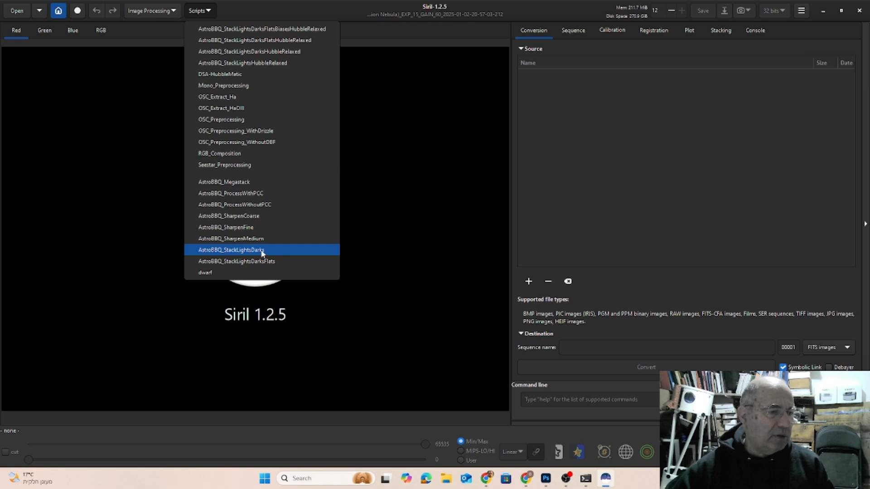
left_click(210, 251)
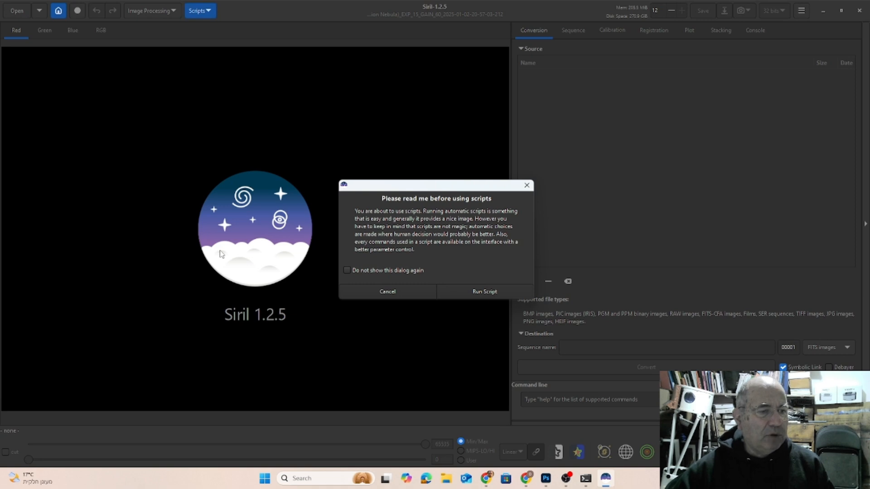
left_click(484, 294)
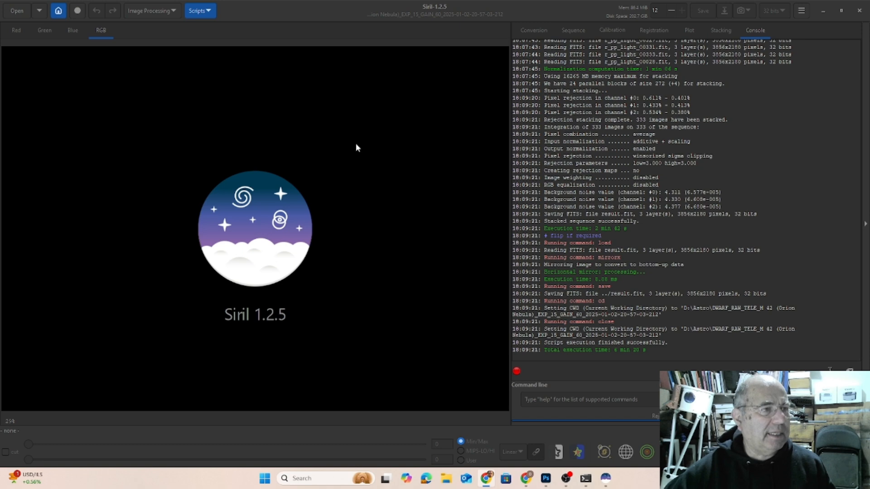
Open the stacked image result.fit and preview it in AutoStretch mode with the colour channels unlinked.
left_click(17, 11)
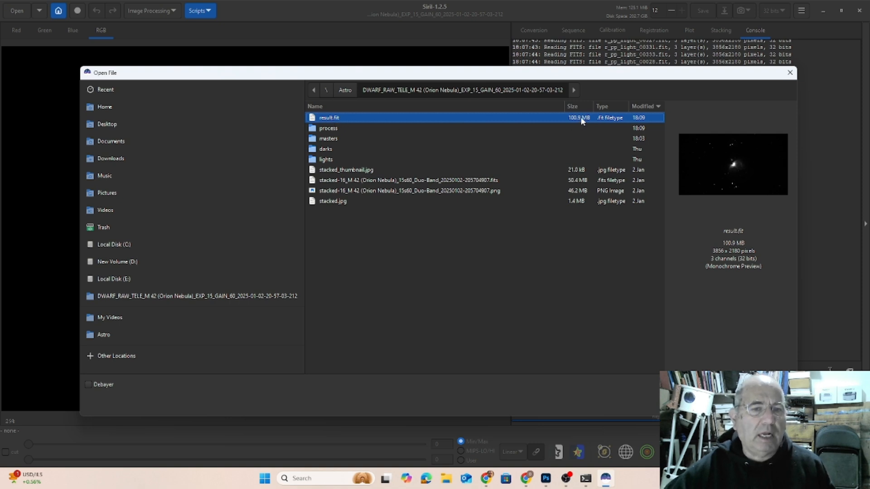
double_click(334, 119)
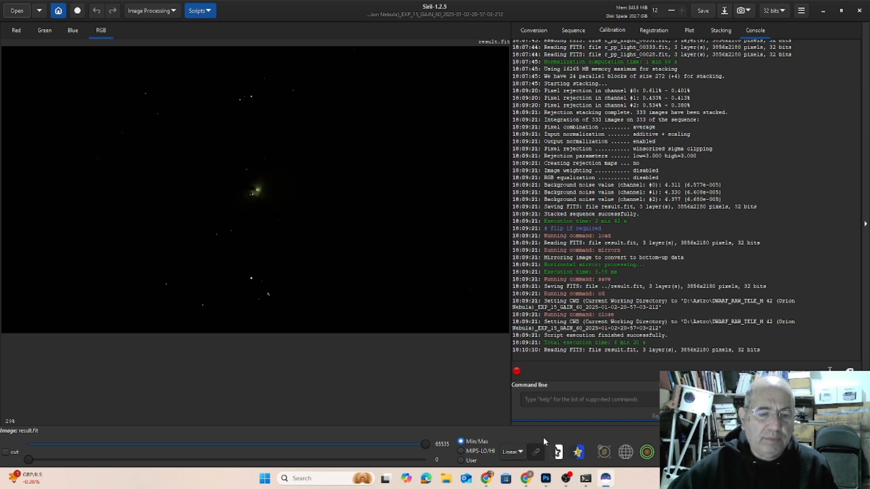
left_click(520, 453)
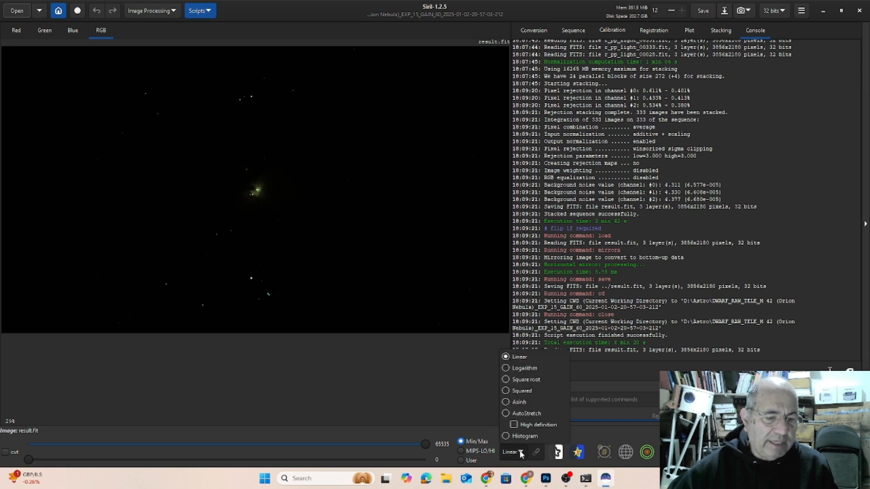
left_click(506, 415)
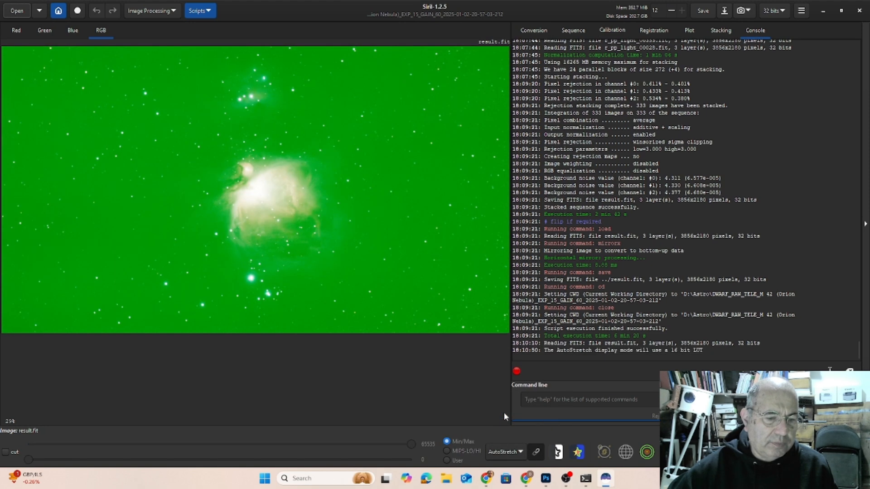
left_click(537, 452)
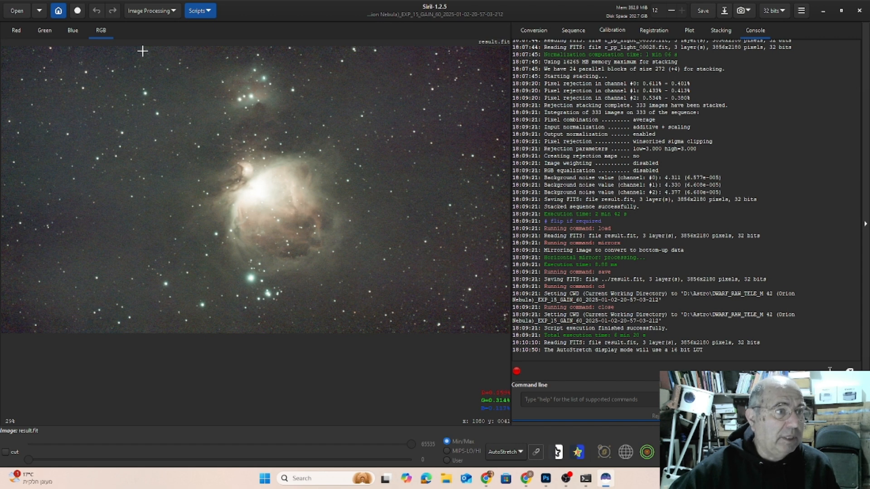
Crop the image around the nebula to a full-height selection of about 2102 by 2169 px.
left_click_drag(127, 47, 402, 338)
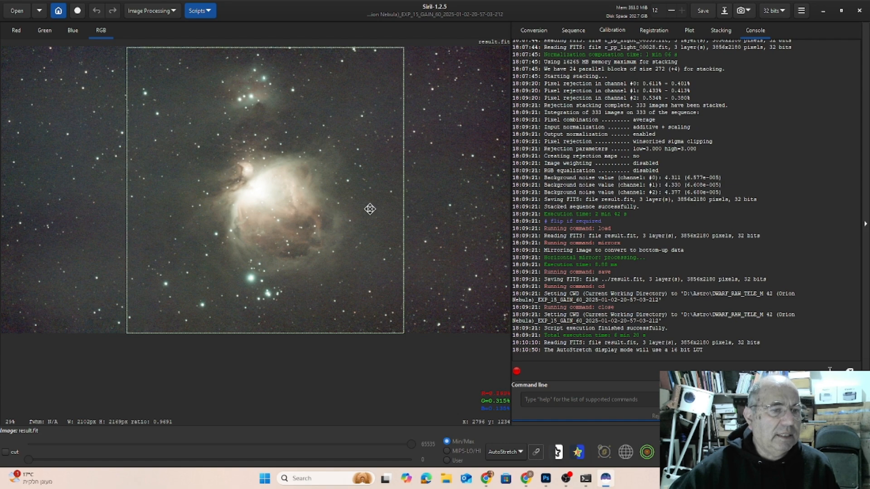
right_click(371, 210)
left_click(387, 343)
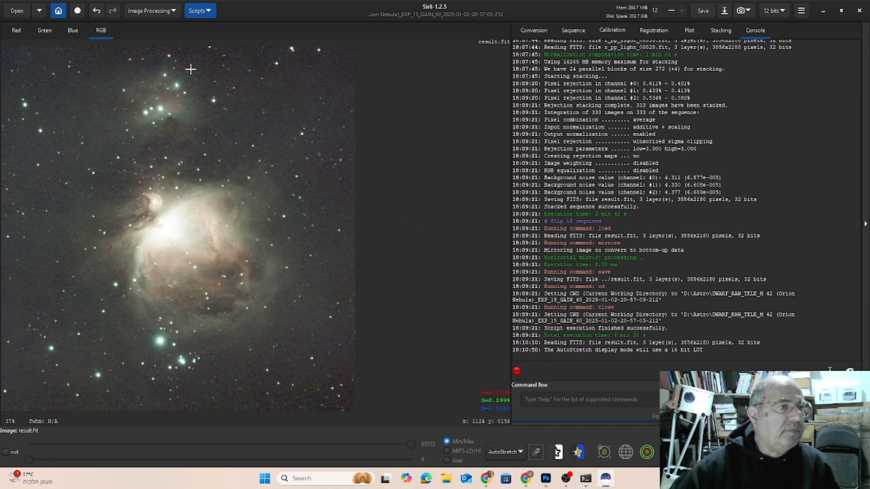
View the cropped image's red, green and blue channels one by one and return to the RGB view.
left_click(15, 30)
left_click(37, 32)
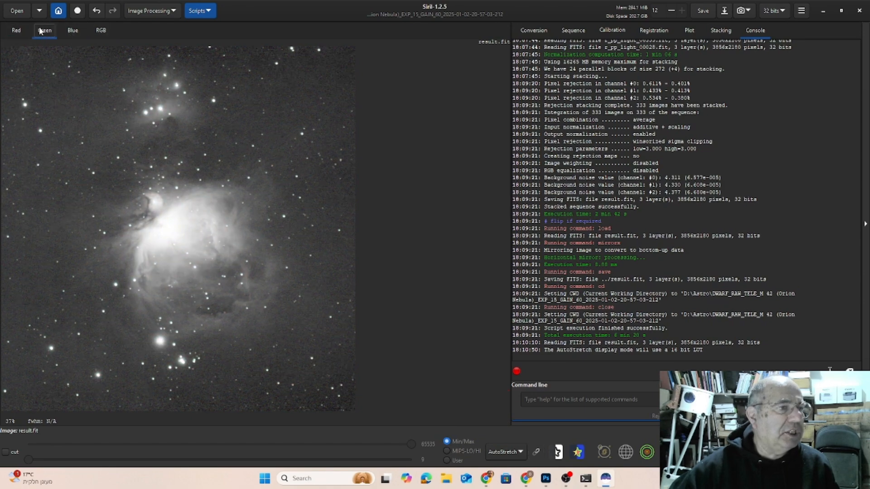
left_click(71, 32)
left_click(99, 31)
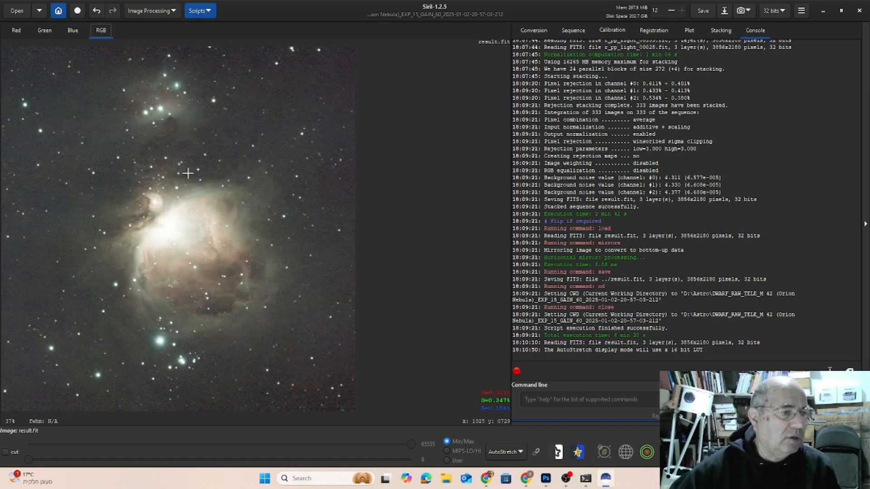
Start Background Extraction and manually place five background samples on dark sky around the nebula.
left_click(146, 11)
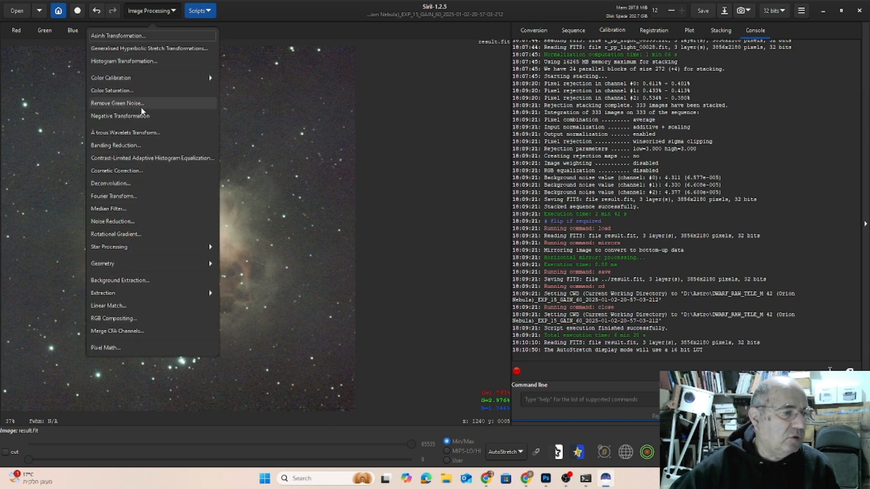
left_click(115, 281)
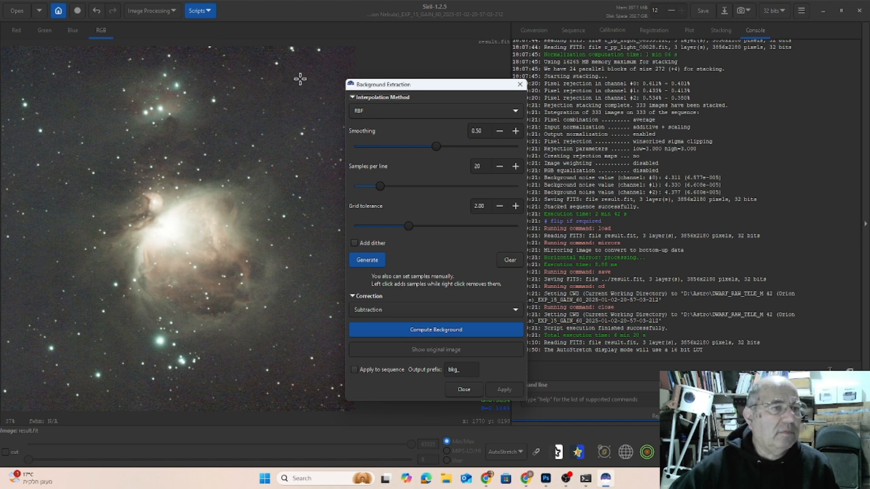
left_click(296, 77)
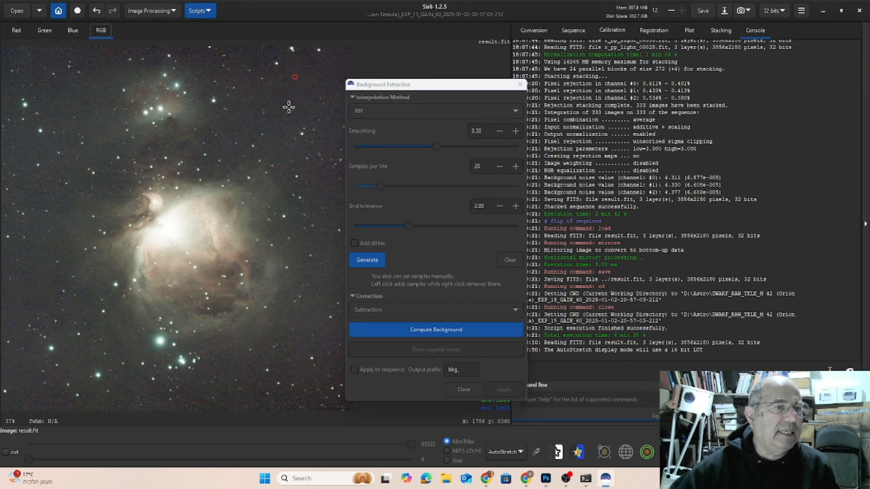
left_click(23, 294)
left_click(220, 379)
left_click(323, 283)
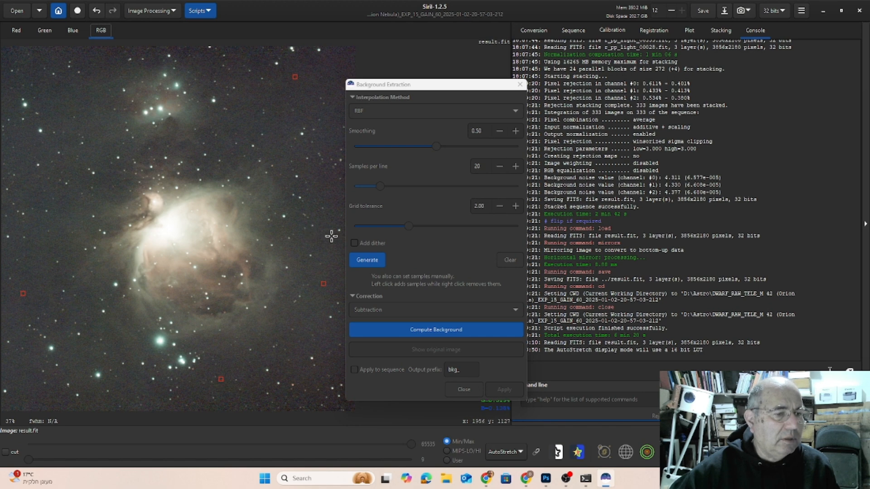
left_click(324, 77)
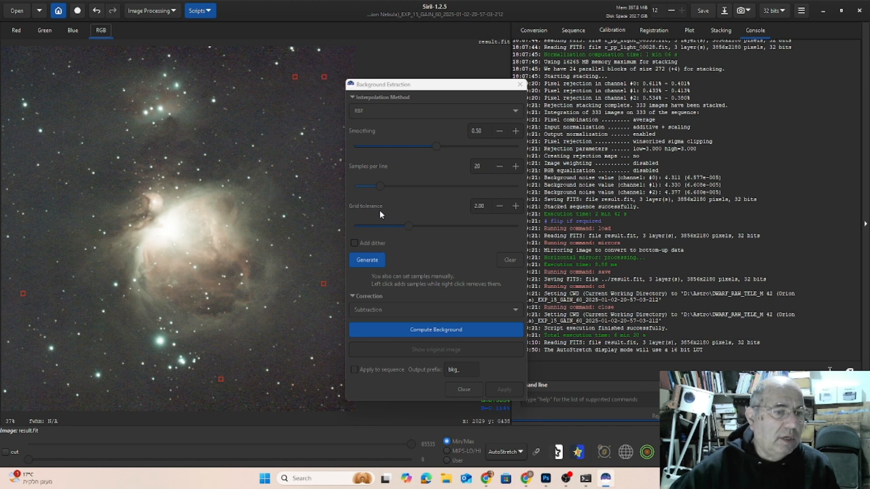
Generate a sample grid with 20 samples per line and start removing the samples that lie on the nebula's right part.
left_click(372, 262)
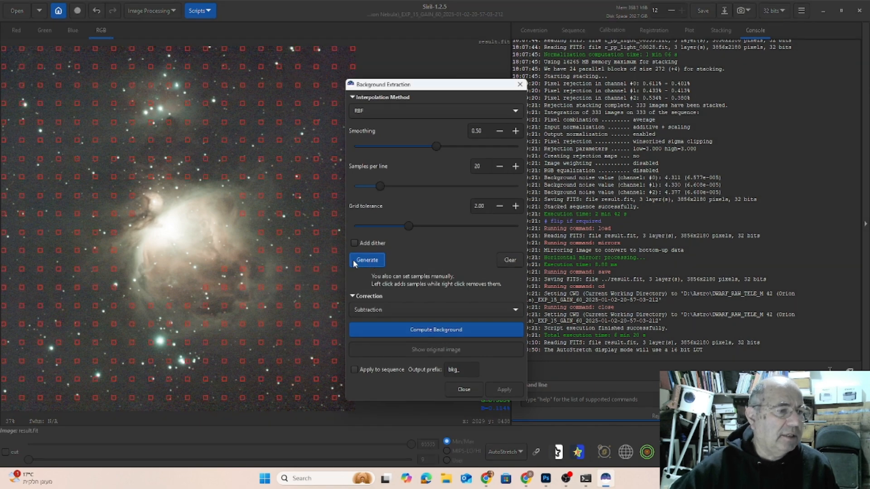
left_click_drag(407, 86, 486, 87)
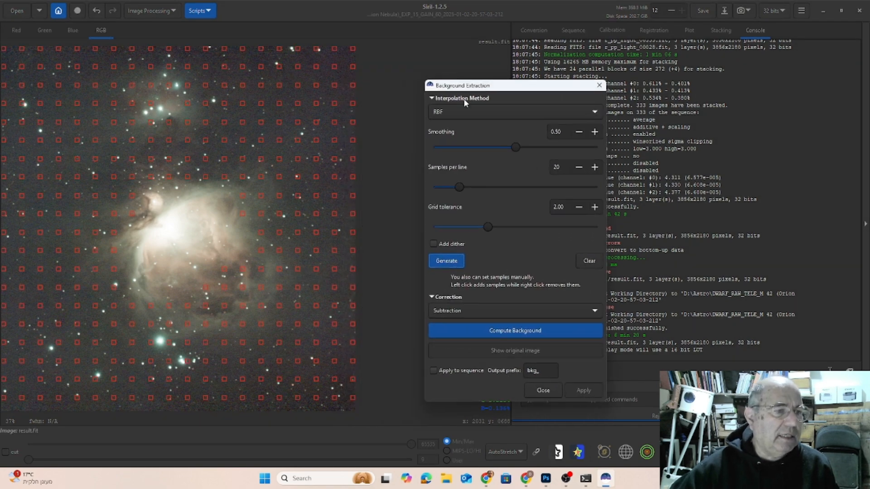
left_click(241, 271)
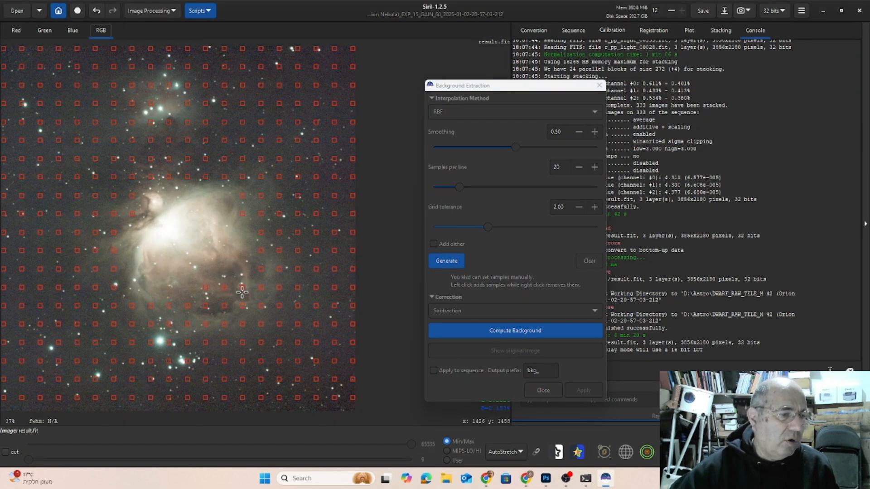
right_click(262, 252)
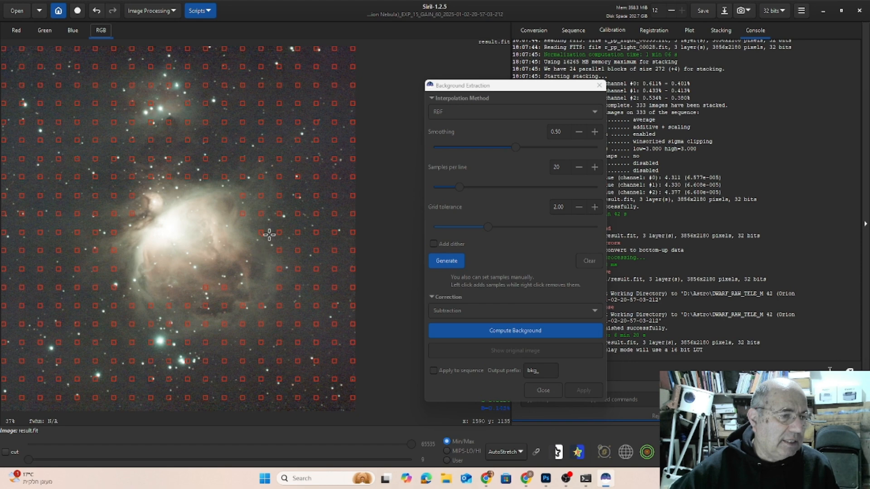
right_click(264, 231)
right_click(264, 212)
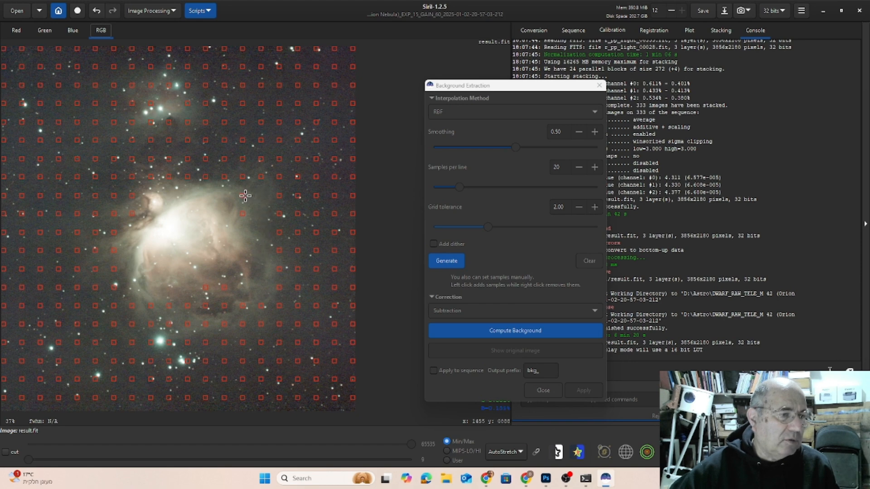
right_click(242, 214)
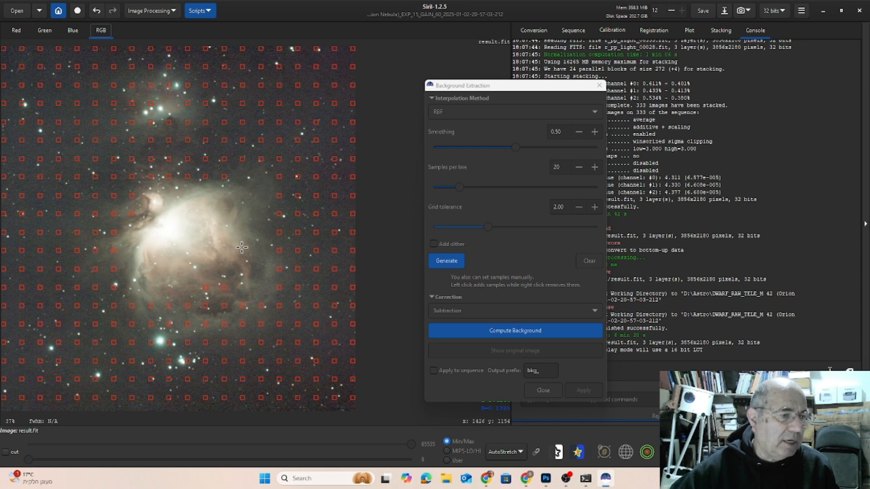
Remove the background samples covering the nebula's lower and lower-right edge.
right_click(242, 305)
right_click(261, 306)
right_click(261, 324)
right_click(243, 323)
right_click(224, 324)
right_click(224, 305)
right_click(204, 288)
right_click(206, 306)
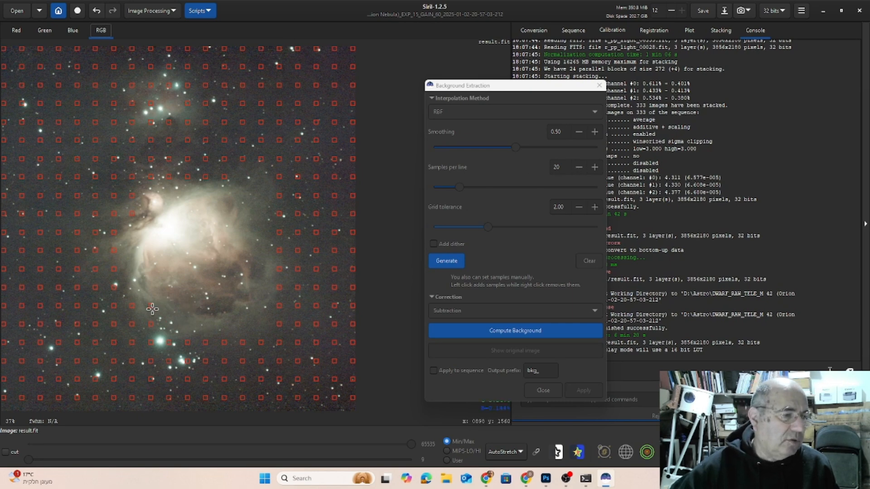
Remove the background samples along the nebula's lower-left and left edge.
right_click(135, 306)
right_click(111, 289)
right_click(114, 269)
right_click(113, 248)
right_click(113, 229)
right_click(115, 214)
right_click(132, 214)
right_click(132, 196)
Remove the background samples along the main nebula's upper edge, including two at its upper right.
right_click(133, 177)
right_click(149, 176)
right_click(167, 177)
right_click(187, 176)
right_click(202, 176)
right_click(223, 177)
right_click(261, 158)
right_click(245, 158)
Remove the background samples below and to the right of the small nebula above M 42.
right_click(170, 123)
right_click(152, 120)
right_click(133, 123)
right_click(135, 140)
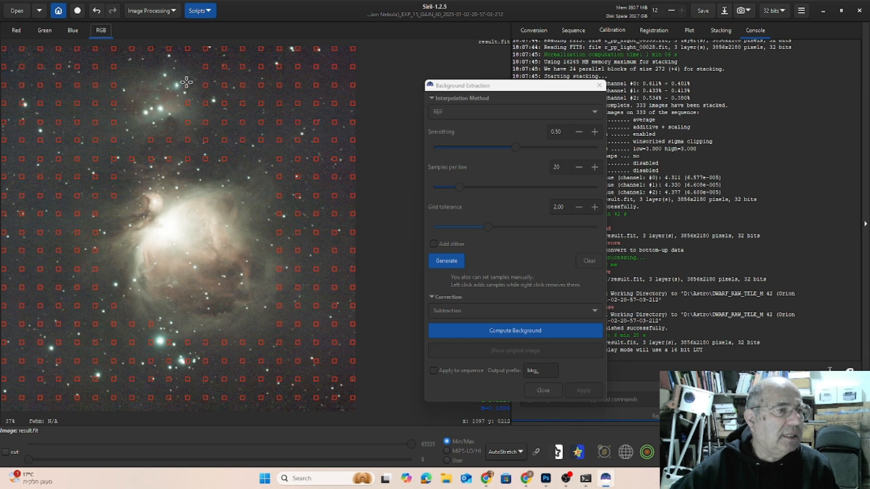
right_click(206, 140)
right_click(206, 121)
right_click(206, 103)
right_click(205, 85)
right_click(206, 68)
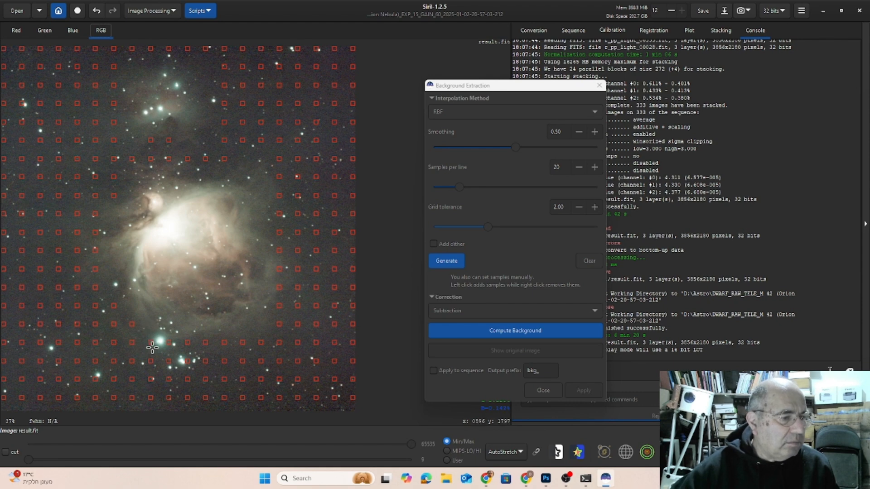
Remove the background samples from the faint glow in the two rows below the main nebula.
right_click(206, 342)
right_click(224, 359)
right_click(224, 345)
right_click(241, 361)
right_click(242, 343)
right_click(261, 342)
right_click(279, 343)
right_click(279, 361)
right_click(261, 361)
Remove the column of background samples closest to the main nebula's right side.
right_click(279, 324)
right_click(279, 305)
right_click(279, 287)
right_click(279, 270)
right_click(279, 250)
right_click(279, 232)
right_click(279, 214)
right_click(279, 196)
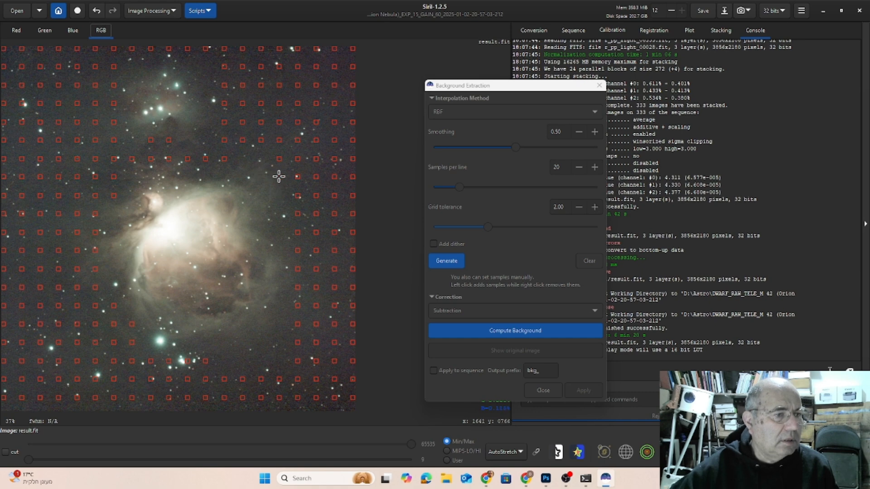
Remove the background samples on the faint glow at the main nebula's upper left and just beneath the small nebula.
right_click(96, 252)
right_click(96, 233)
right_click(96, 214)
right_click(95, 197)
right_click(111, 196)
right_click(114, 178)
right_click(117, 140)
right_click(151, 140)
right_click(169, 141)
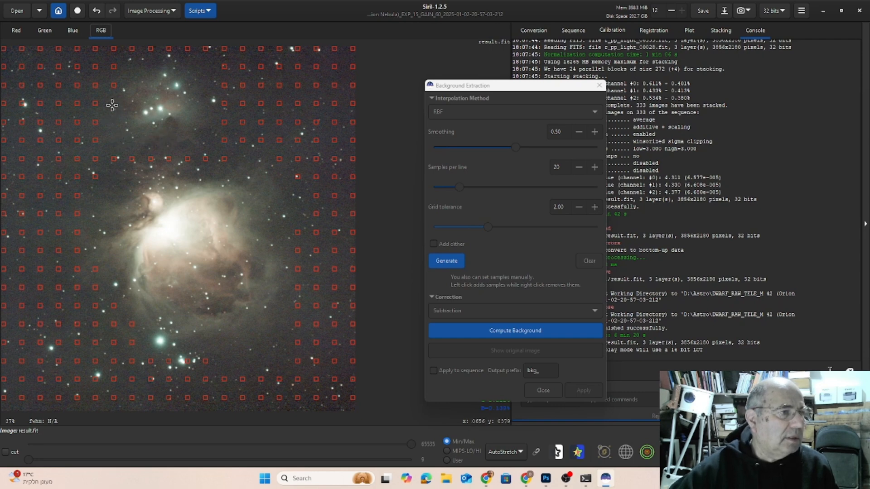
Remove the background samples at the main nebula's lower left and beside the bright stars below it.
right_click(114, 306)
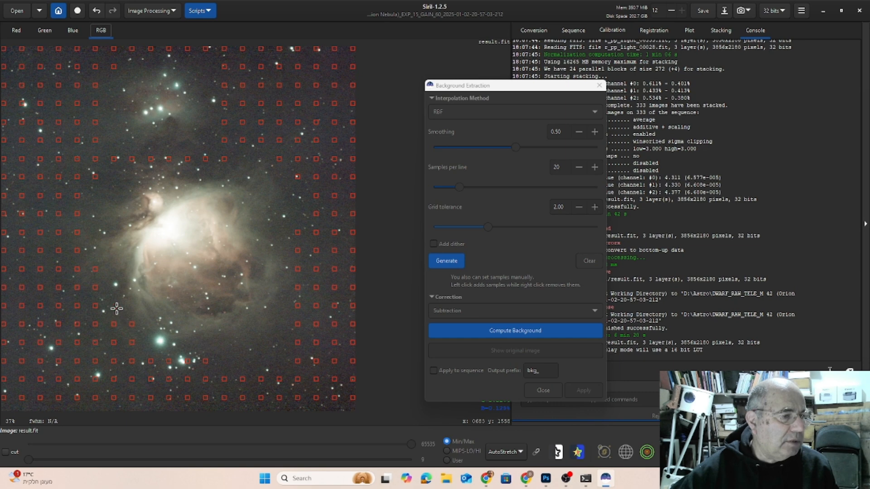
right_click(94, 270)
right_click(78, 271)
right_click(95, 288)
right_click(96, 306)
right_click(97, 325)
right_click(113, 324)
right_click(131, 325)
right_click(132, 343)
right_click(114, 344)
right_click(169, 361)
right_click(187, 361)
right_click(205, 361)
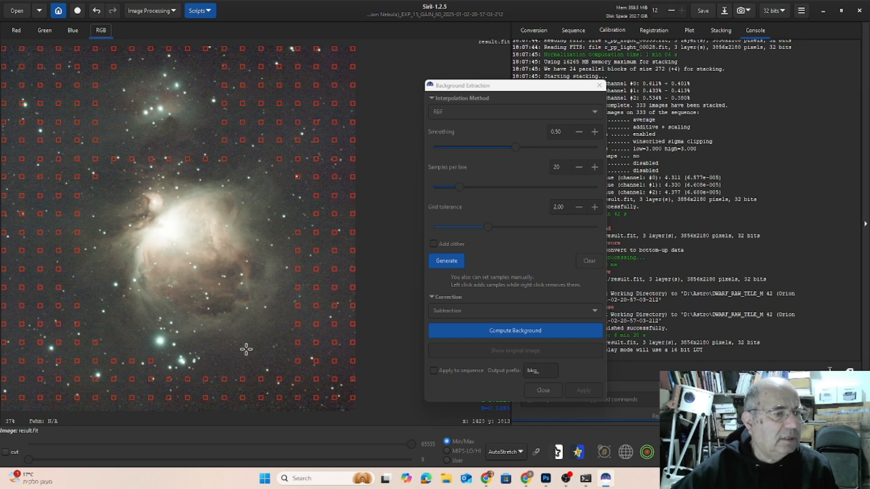
Remove the samples nearest the nebula from the next column out on its right side.
right_click(298, 306)
right_click(297, 325)
right_click(297, 269)
right_click(297, 231)
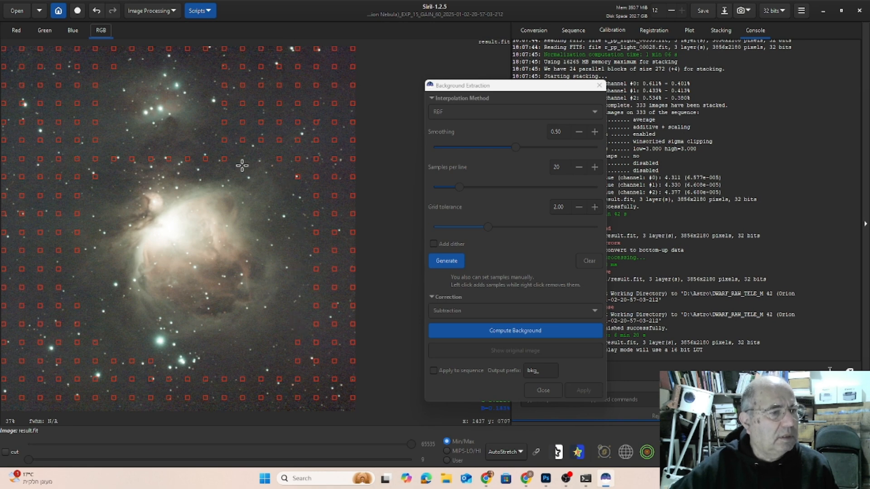
Remove the row of background samples running between the main nebula and the small nebula above it.
right_click(206, 158)
right_click(187, 158)
right_click(169, 158)
right_click(150, 159)
right_click(132, 159)
right_click(113, 158)
right_click(95, 159)
Remove the background samples left of the small nebula and along the outer glow on the main nebula's left side.
right_click(94, 175)
right_click(97, 141)
right_click(96, 121)
right_click(95, 103)
right_click(96, 66)
right_click(114, 66)
right_click(75, 160)
right_click(75, 176)
right_click(78, 214)
right_click(79, 232)
right_click(77, 251)
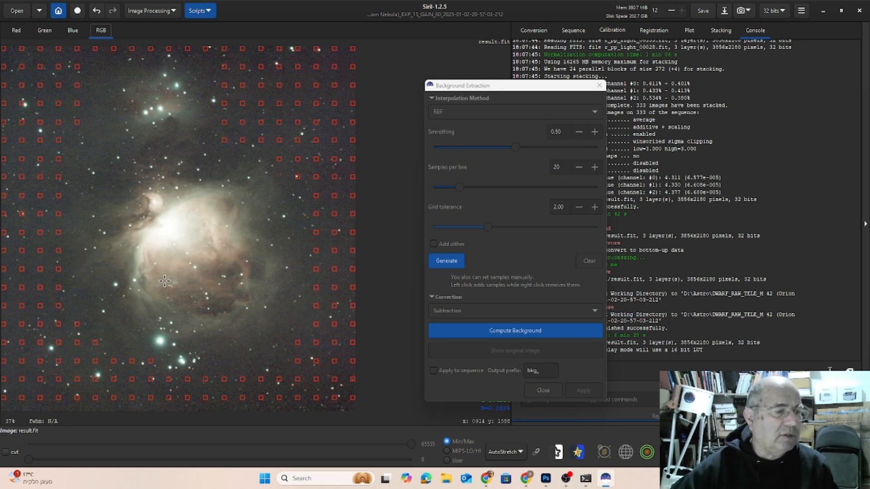
Compute the background with RBF interpolation from the remaining samples and apply the Subtraction correction to the image.
left_click(515, 330)
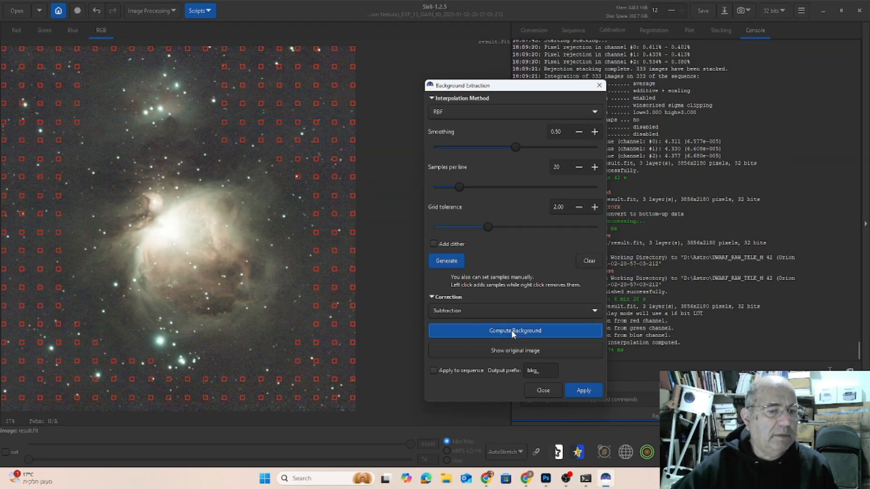
left_click(583, 388)
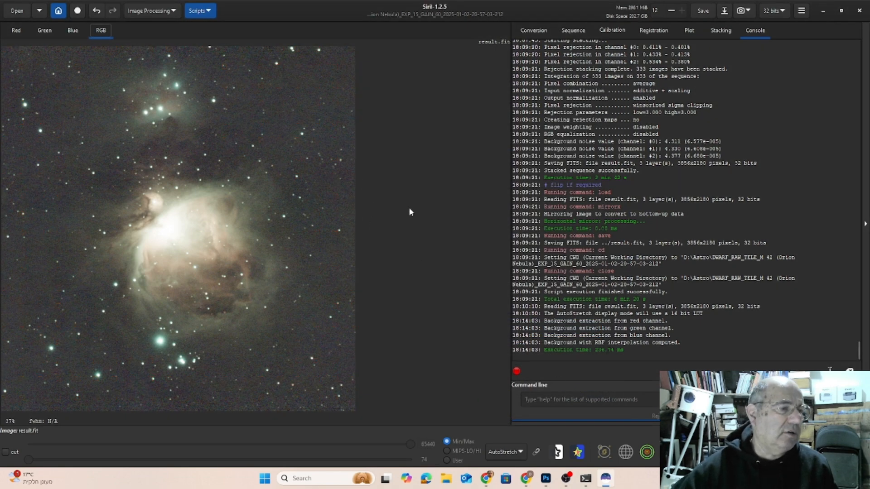
Apply Remove Green Noise twice using the Average Neutral method with lightness preserved.
left_click(165, 13)
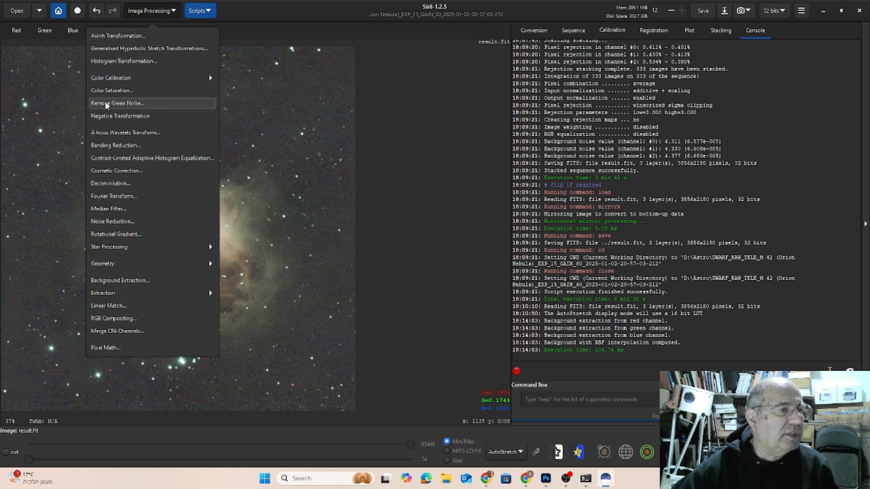
left_click(98, 104)
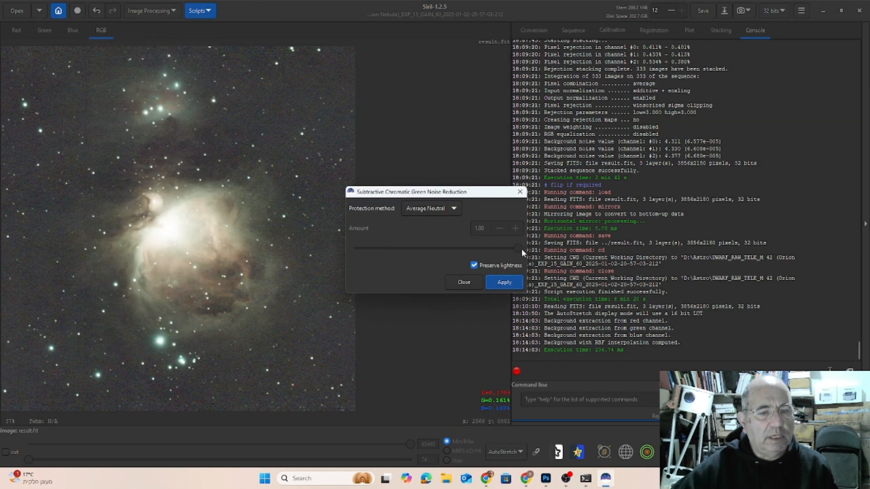
left_click(505, 284)
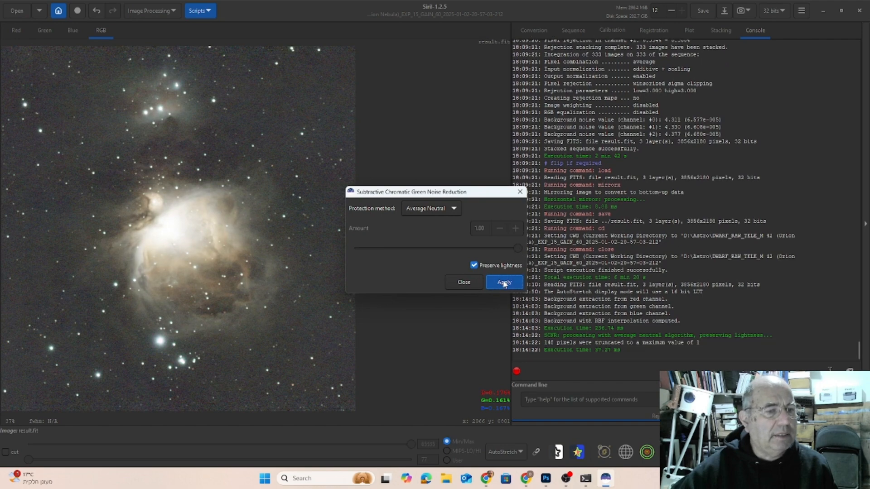
left_click(505, 283)
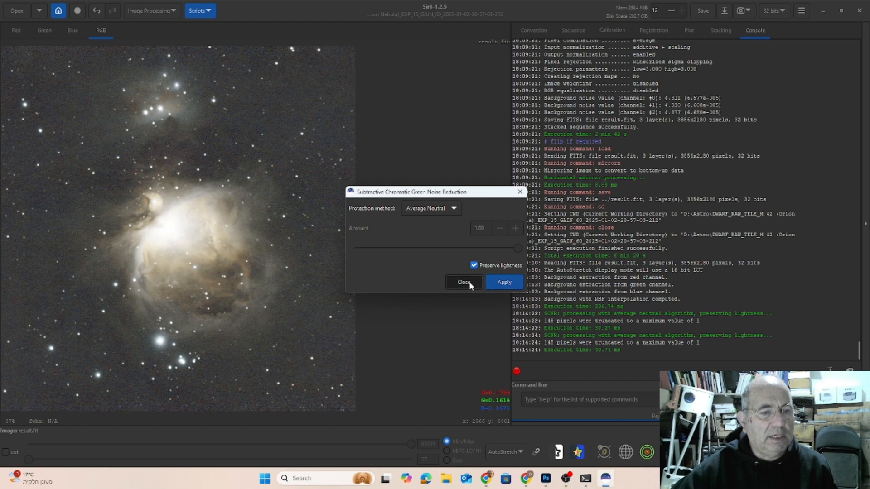
left_click(469, 284)
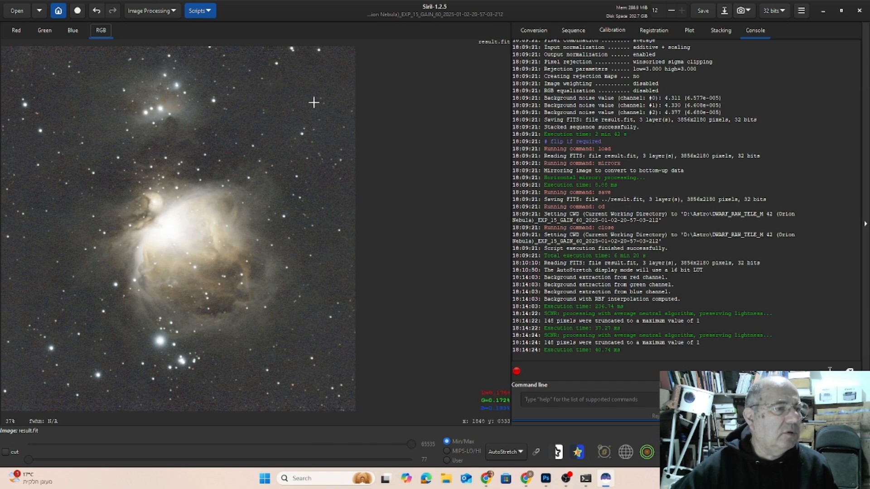
Start Photometric Color Calibration and look up m42 on the SIMBAD server for the image coordinates.
left_click(167, 13)
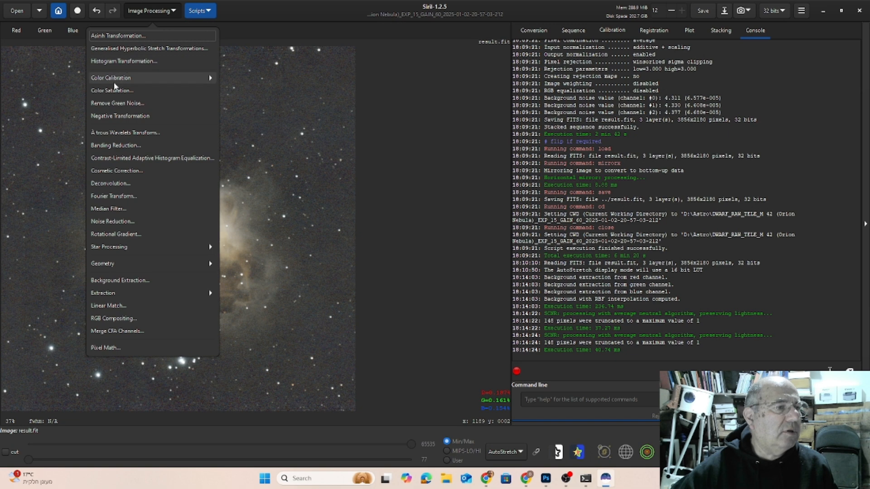
left_click(118, 83)
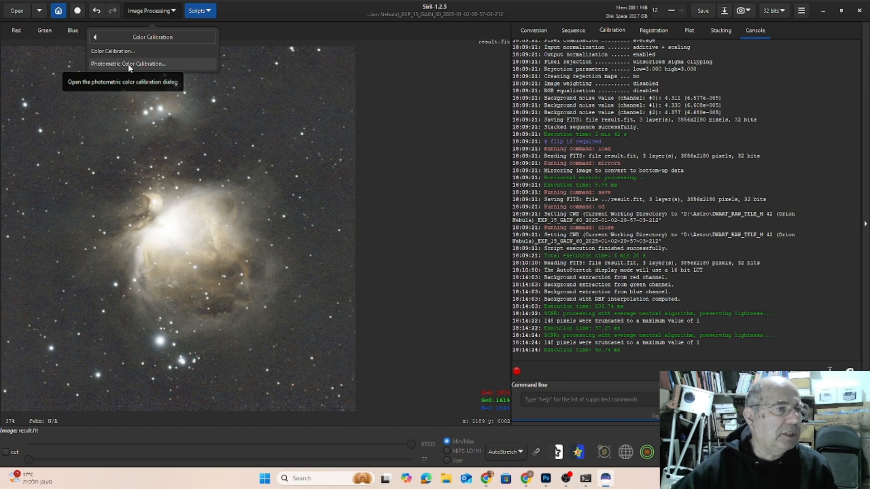
left_click(128, 64)
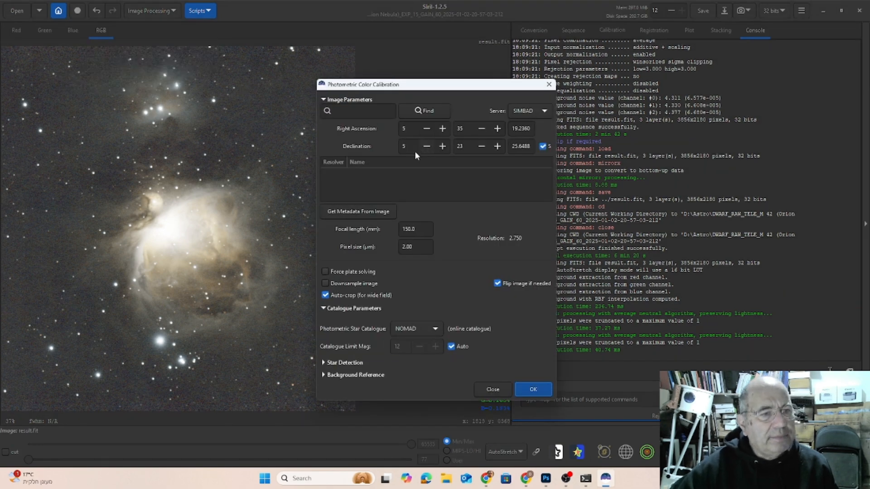
left_click(344, 110)
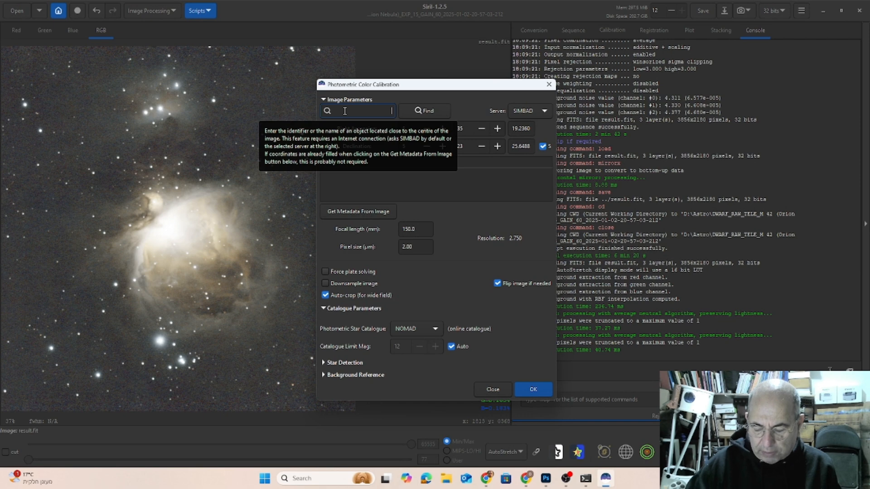
type("צ")
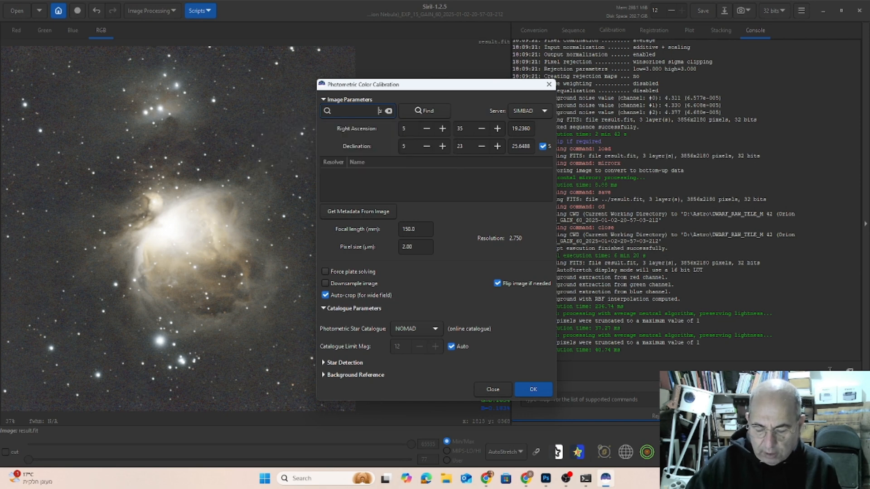
type("42")
key("BackSpace")
key("BackSpace")
key("BackSpace")
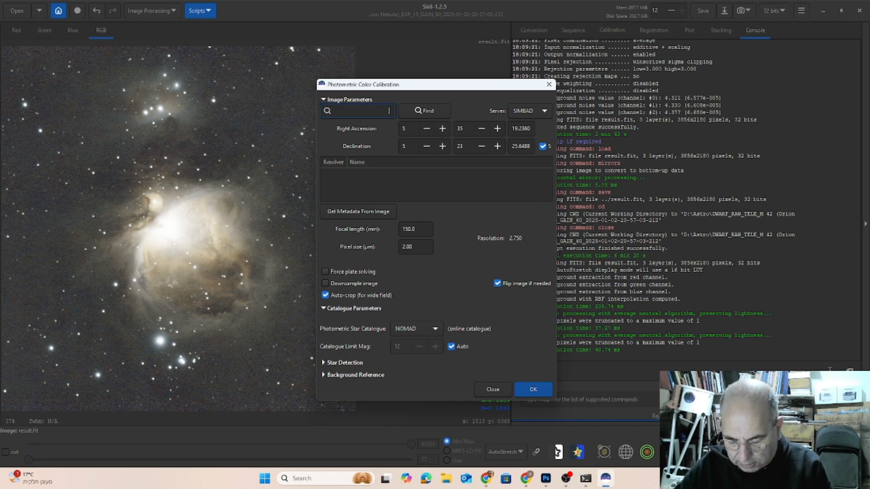
left_click(431, 115)
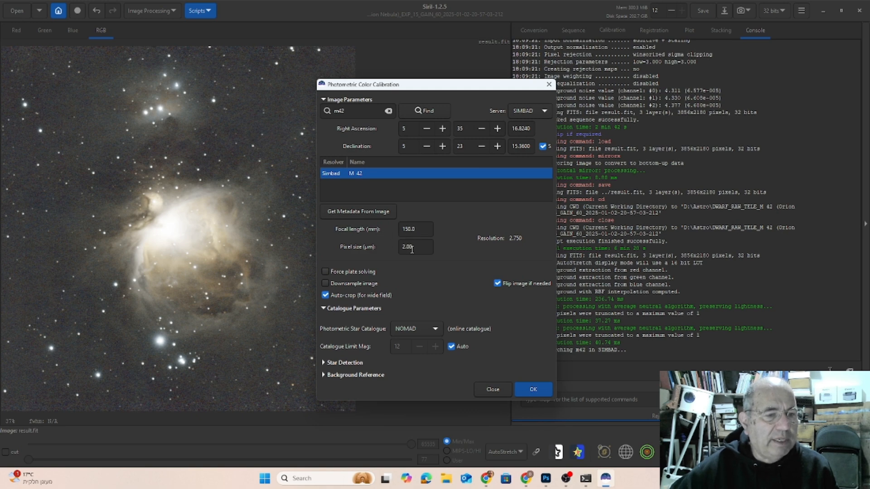
Set the pixel size to 1.45 µm and run the photometric color calibration.
left_click_drag(412, 248, 395, 248)
type("1.45")
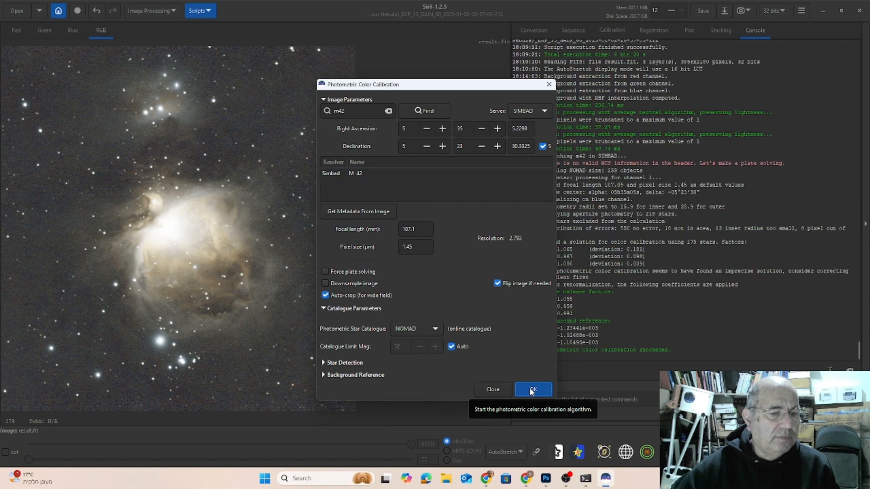
Run StarNet Star Removal on the calibrated image with linear pre-stretch enabled and a star mask generated.
left_click(493, 390)
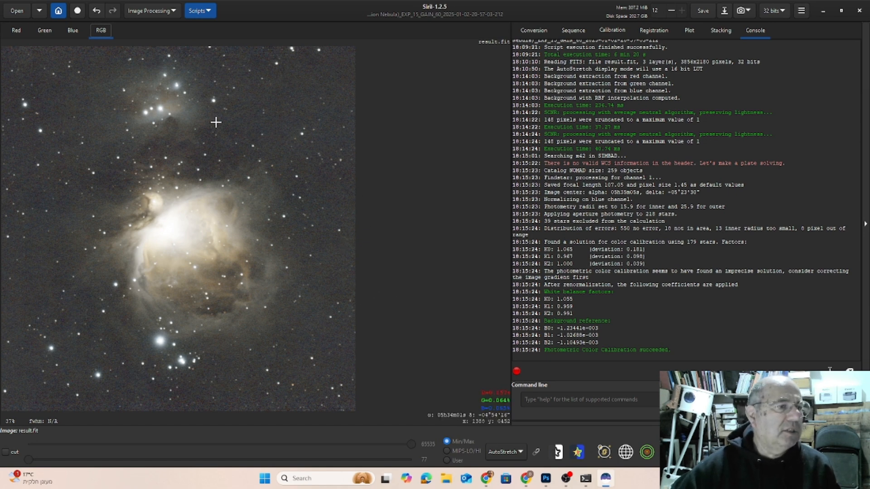
left_click(152, 10)
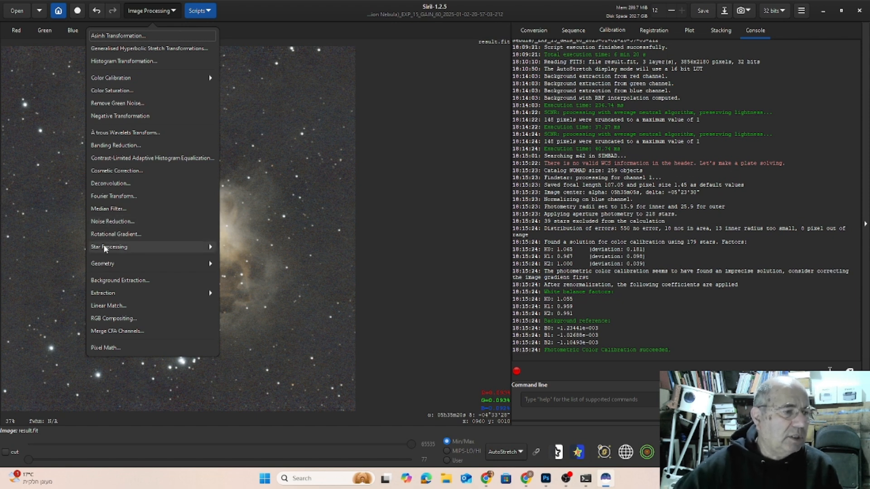
left_click(133, 248)
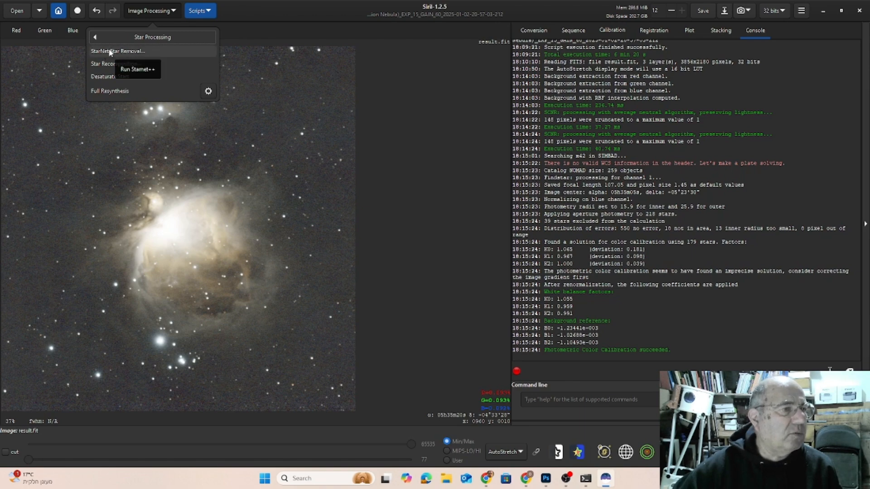
left_click(110, 53)
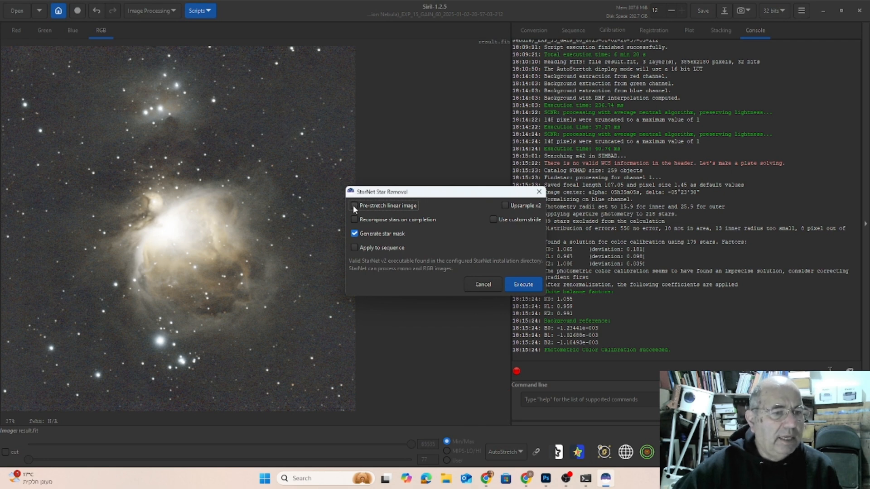
left_click(354, 206)
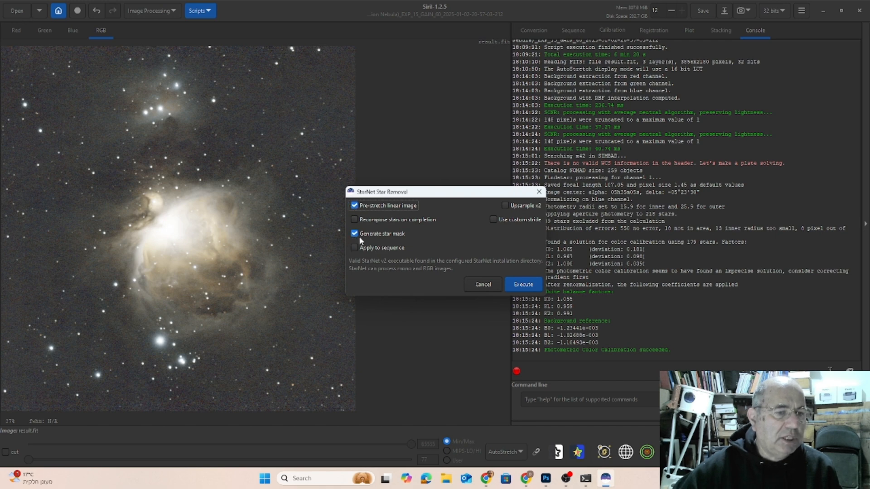
left_click(525, 285)
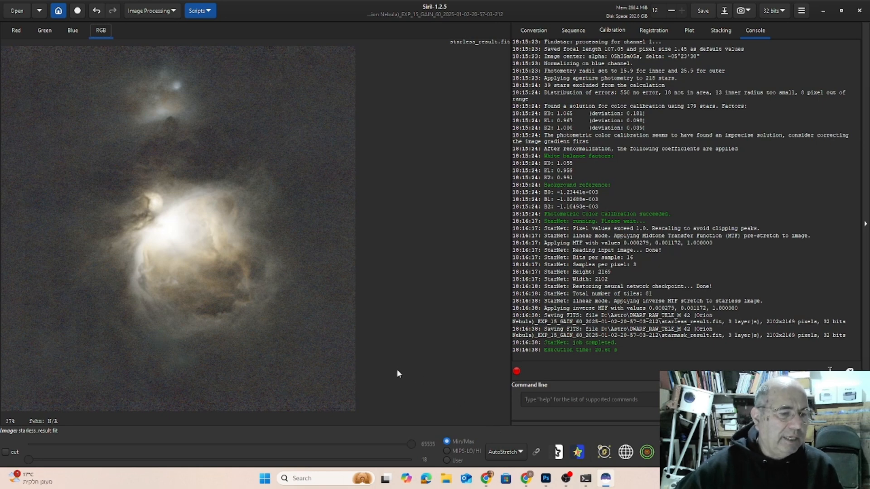
Switch the starless image's display to Linear and apply an Asinh Transformation with stretch factor about 483.2 and black point 0.
left_click(504, 451)
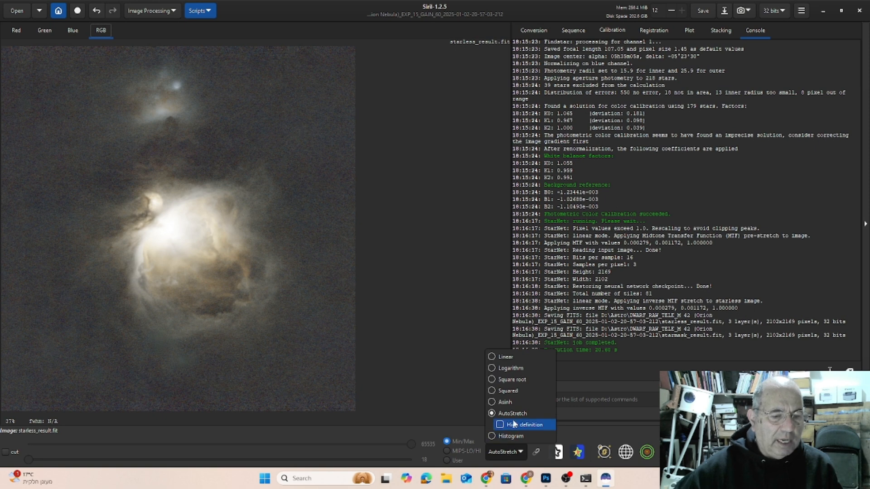
left_click(492, 357)
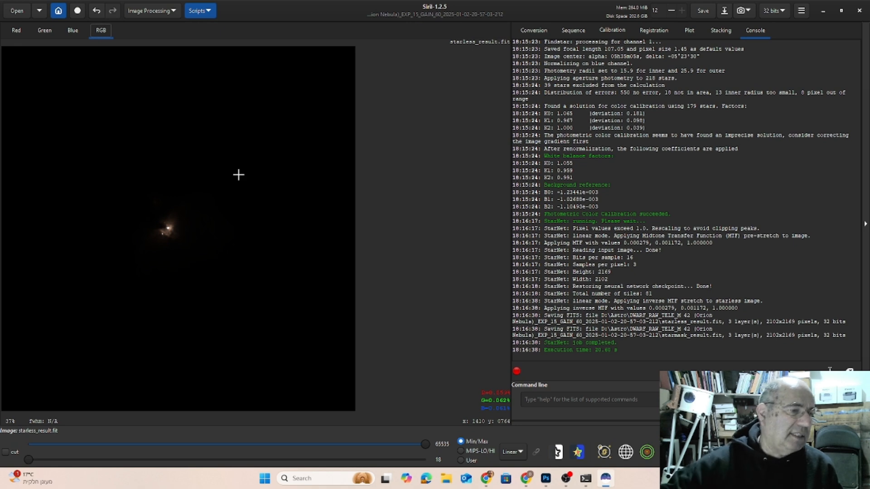
left_click(161, 12)
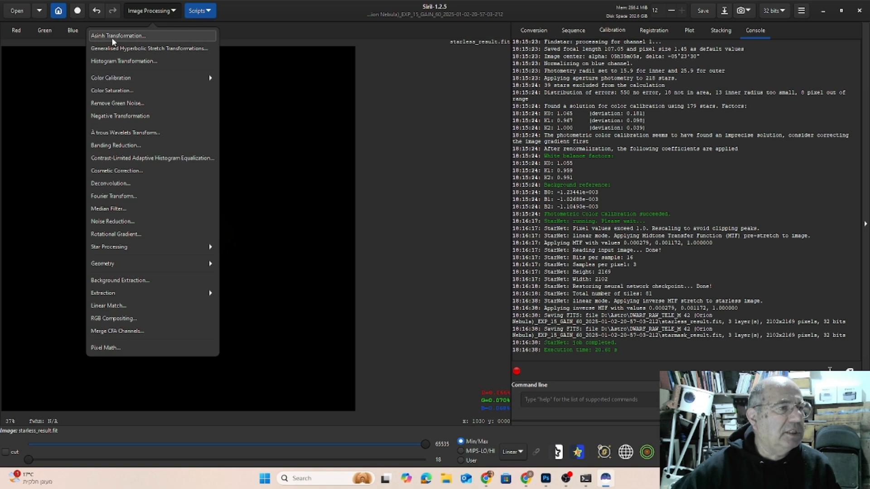
left_click(113, 37)
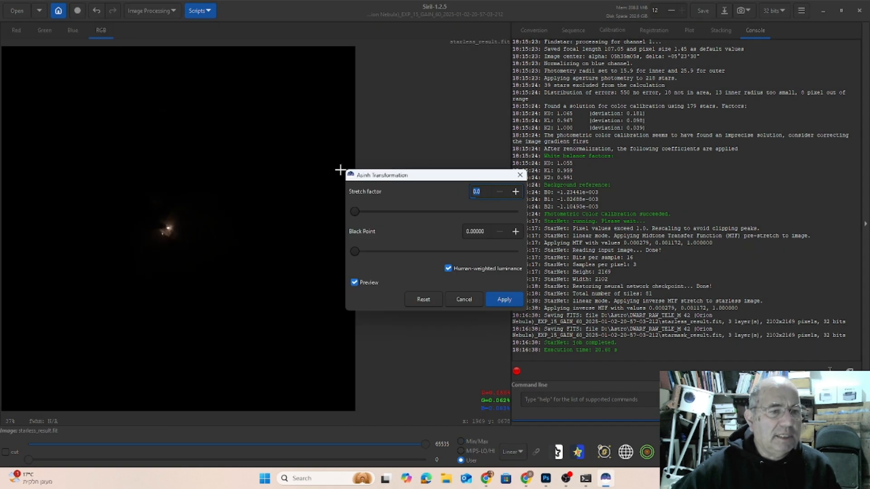
left_click_drag(417, 178, 456, 126)
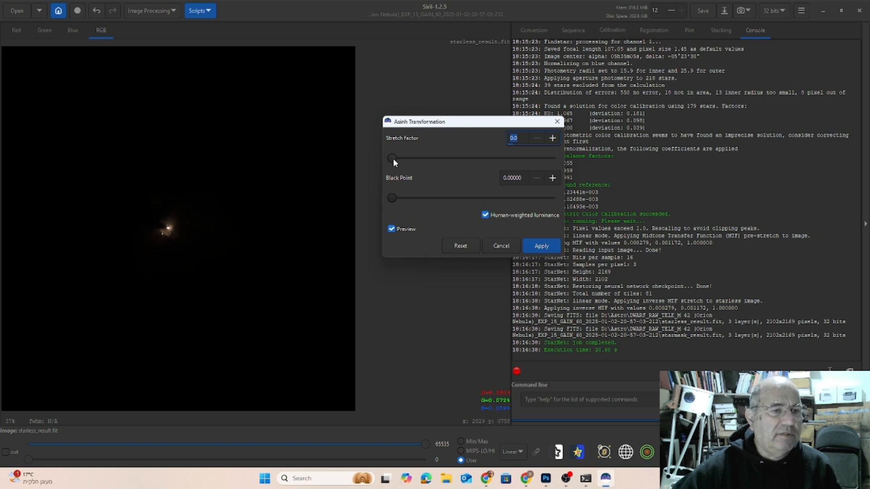
left_click_drag(393, 158, 438, 159)
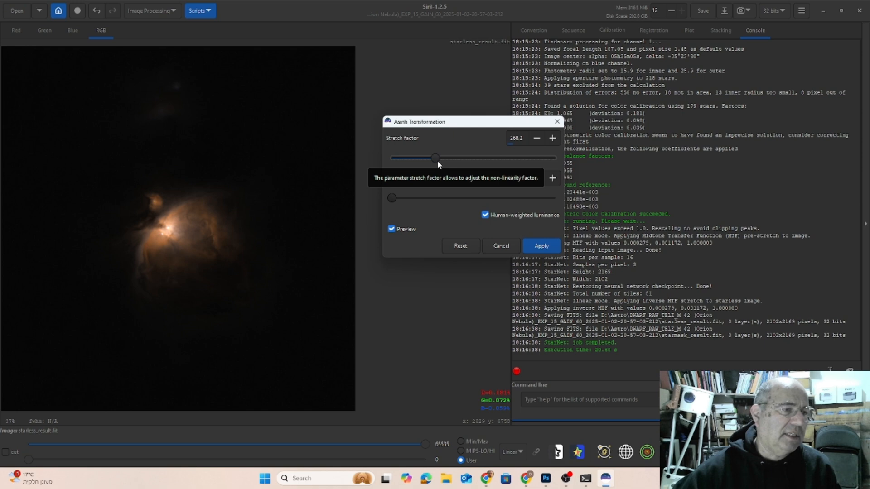
left_click_drag(437, 160, 434, 160)
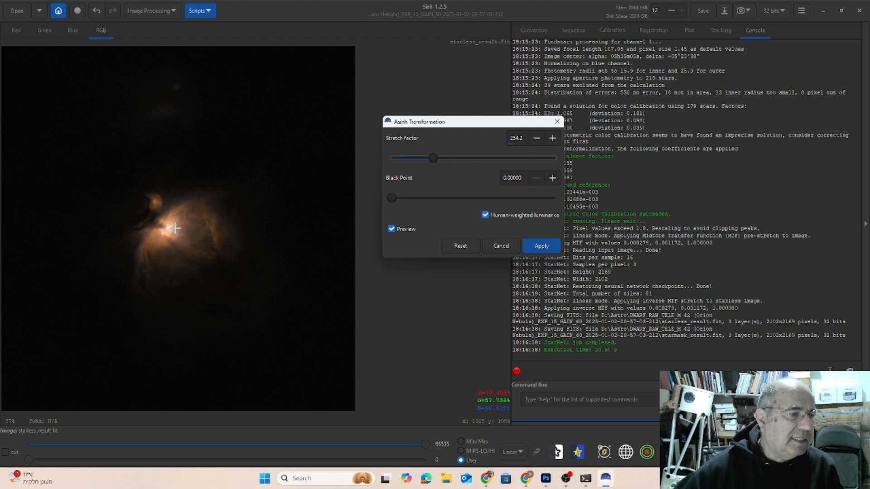
left_click_drag(433, 158, 472, 161)
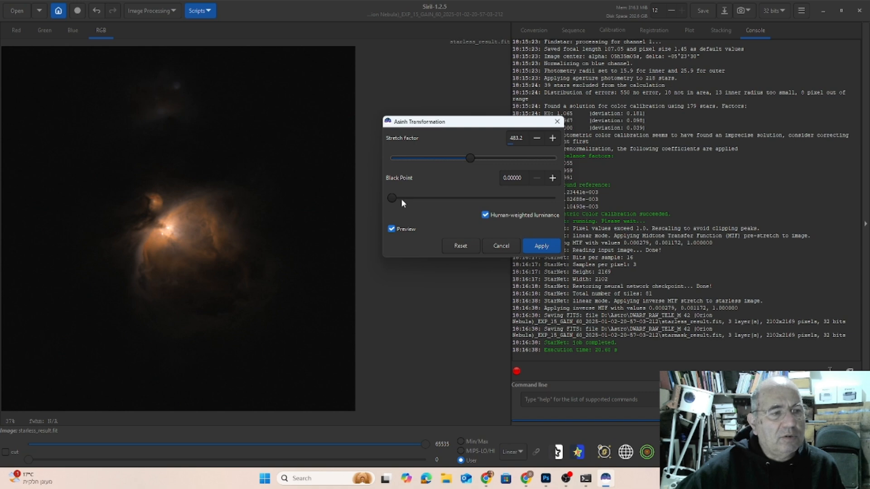
left_click_drag(392, 198, 388, 201)
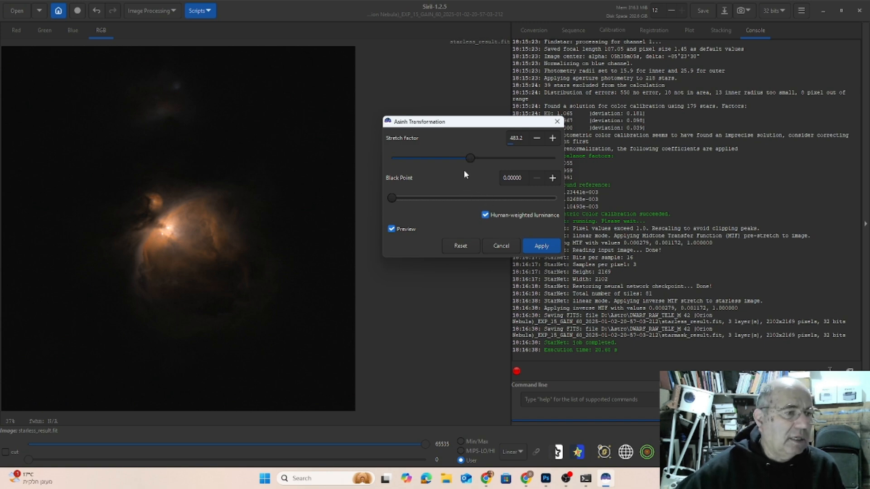
left_click(535, 247)
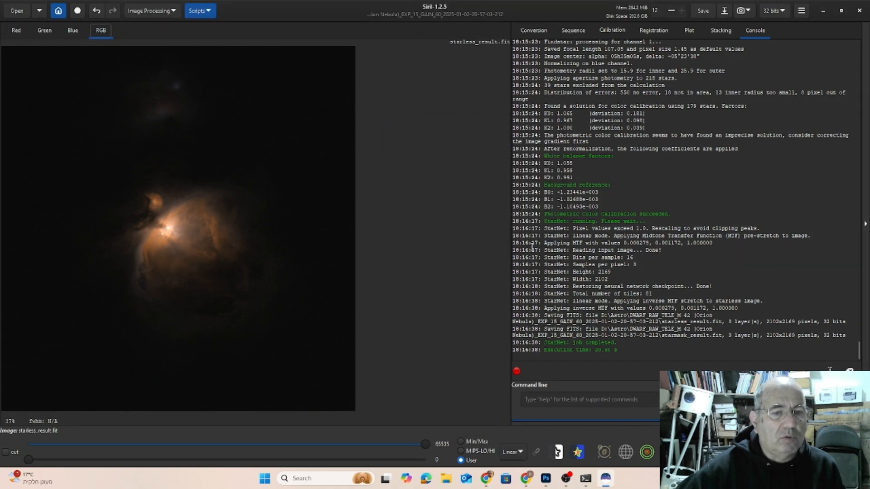
Apply a Generalised hyperbolic transform to the starless image with a stretch factor of about 0.549.
left_click(173, 12)
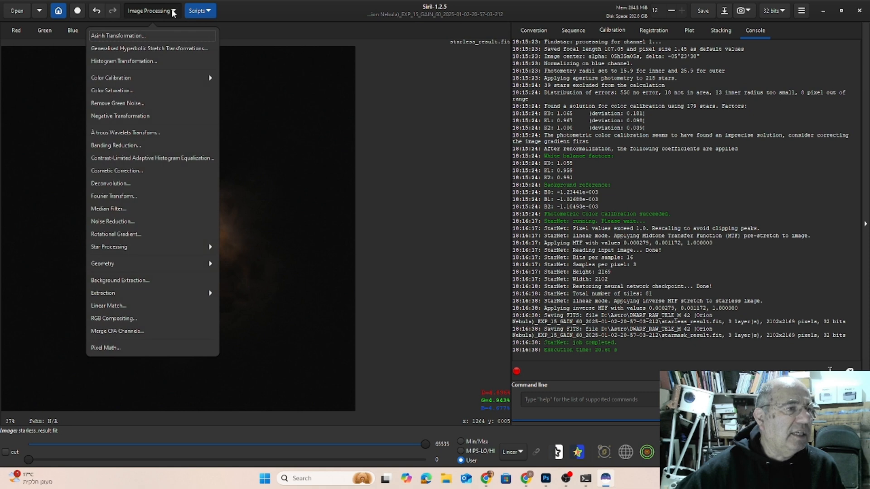
left_click(133, 50)
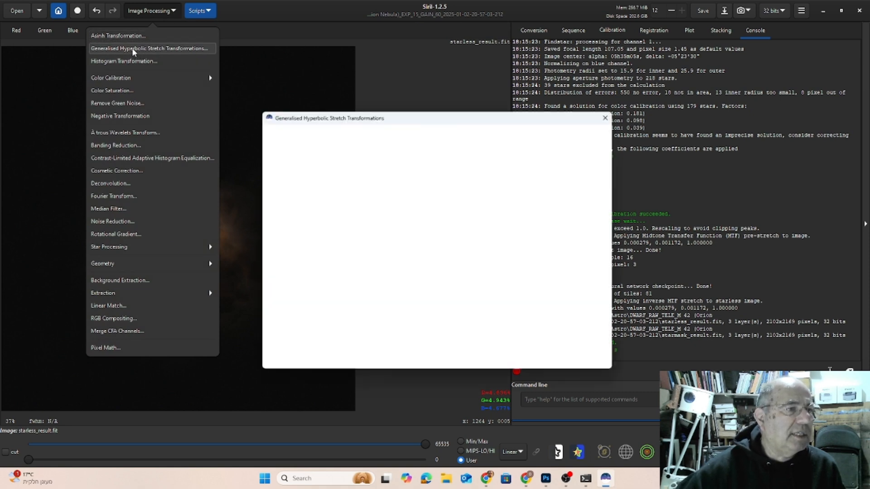
left_click_drag(495, 122, 616, 115)
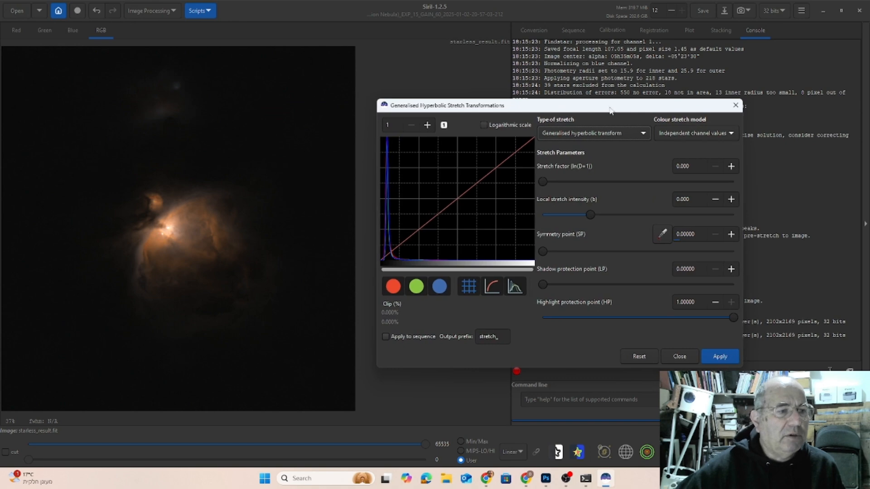
left_click(599, 136)
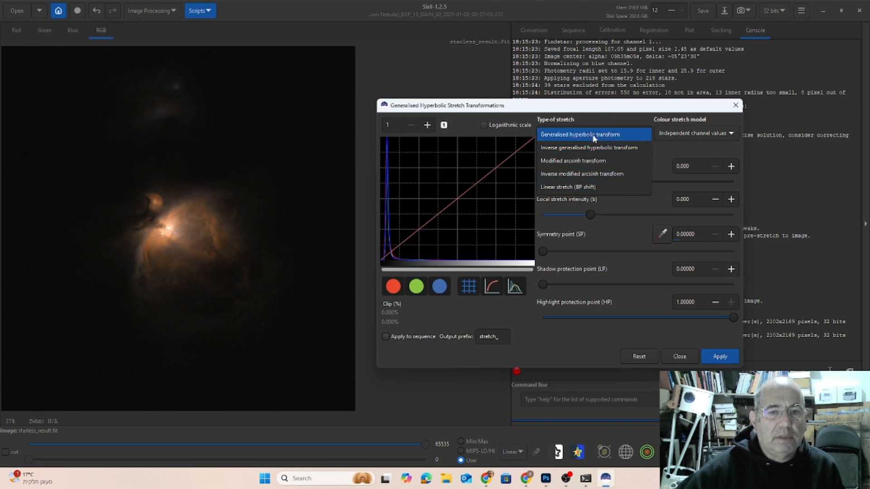
left_click(582, 135)
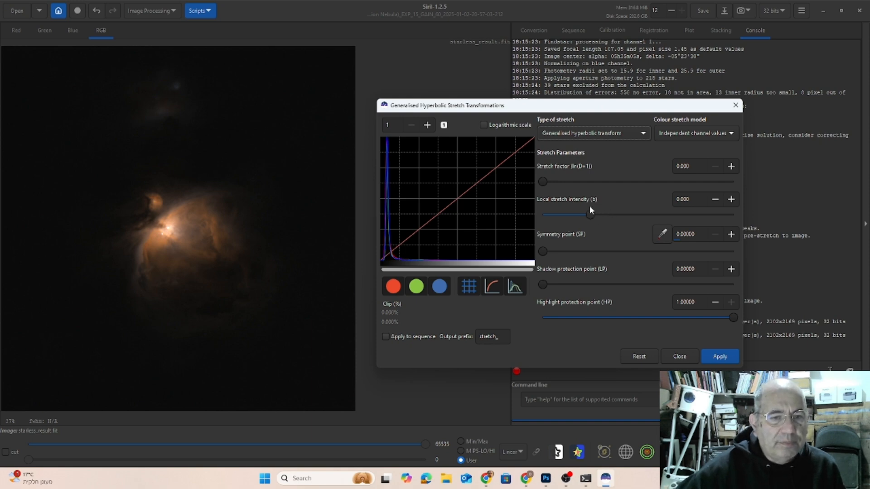
left_click_drag(545, 181, 579, 182)
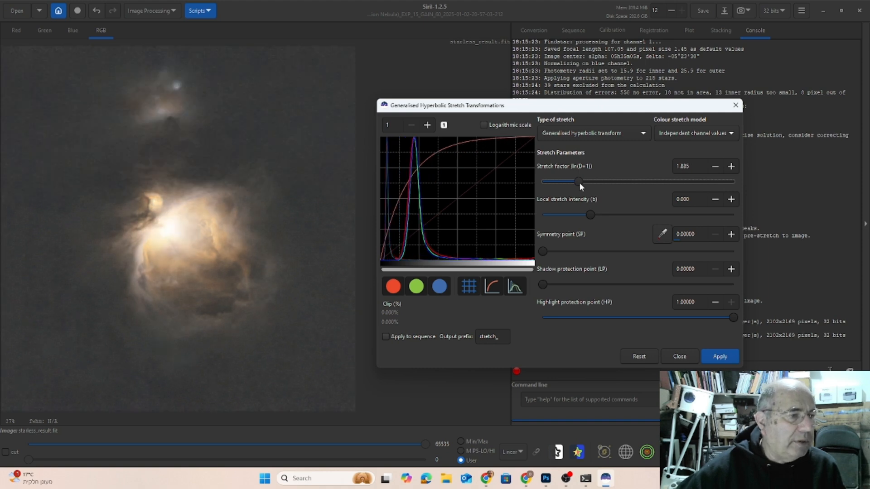
left_click_drag(579, 182, 553, 181)
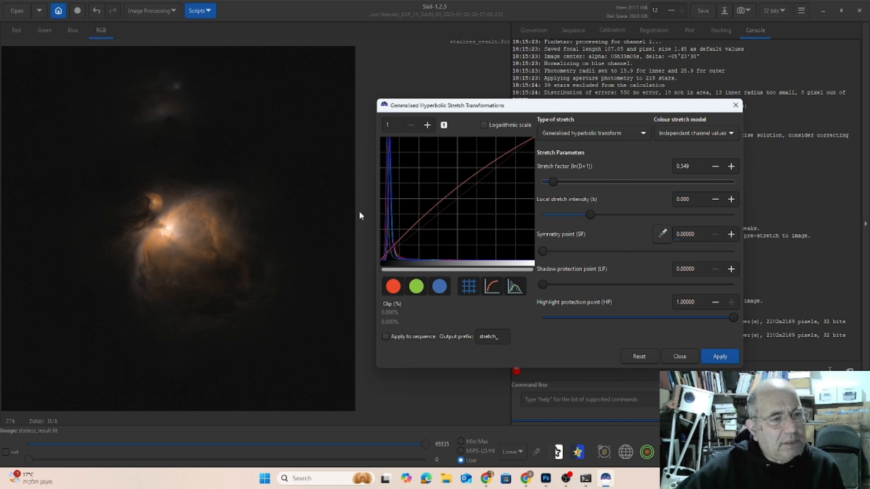
left_click(719, 358)
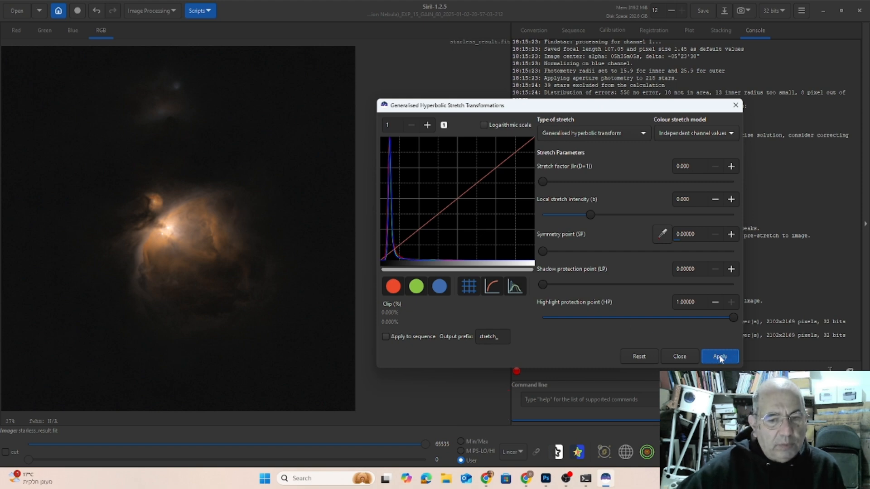
left_click(678, 357)
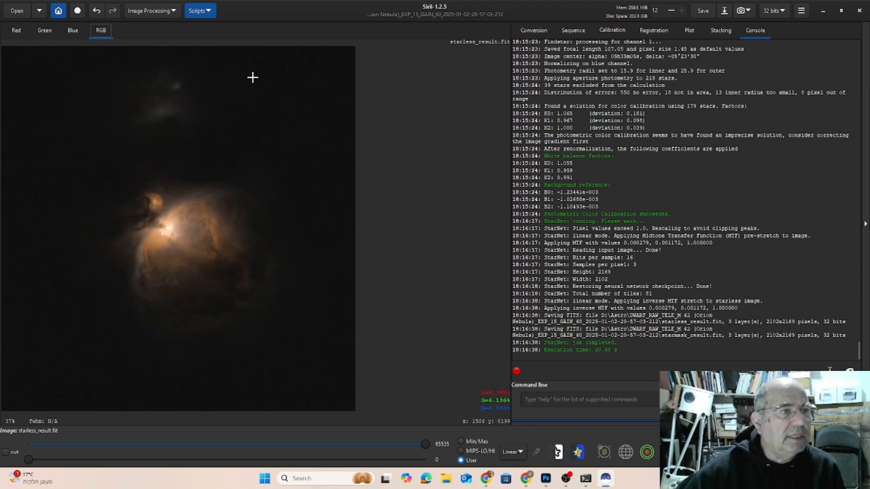
Start a Histogram Transformation on the starless image and raise the shadows point to about 0.0255.
left_click(149, 10)
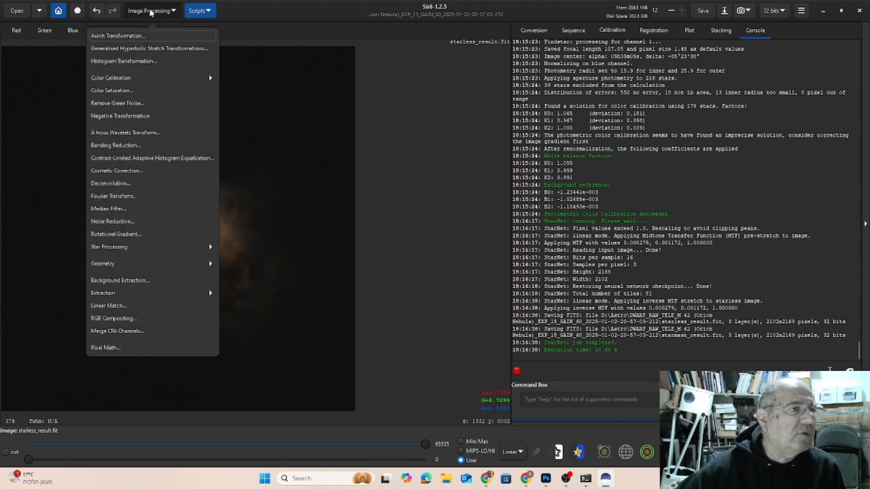
left_click(146, 61)
left_click_drag(436, 122, 497, 104)
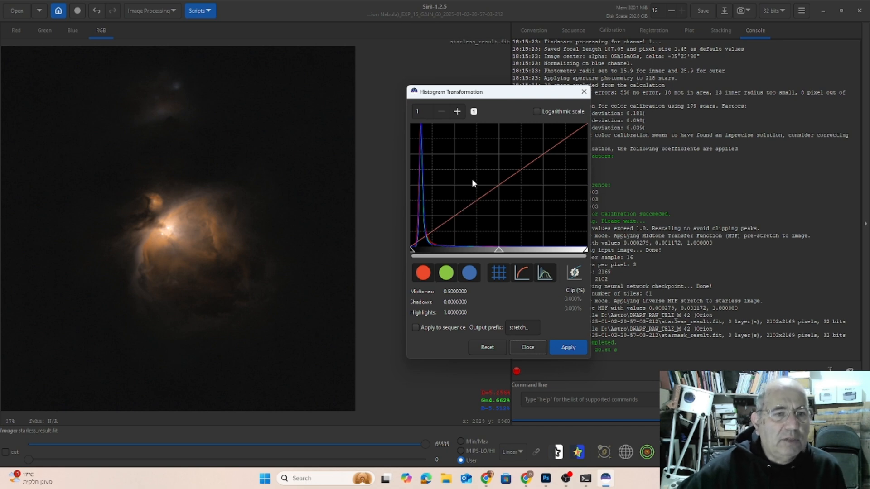
left_click(457, 112)
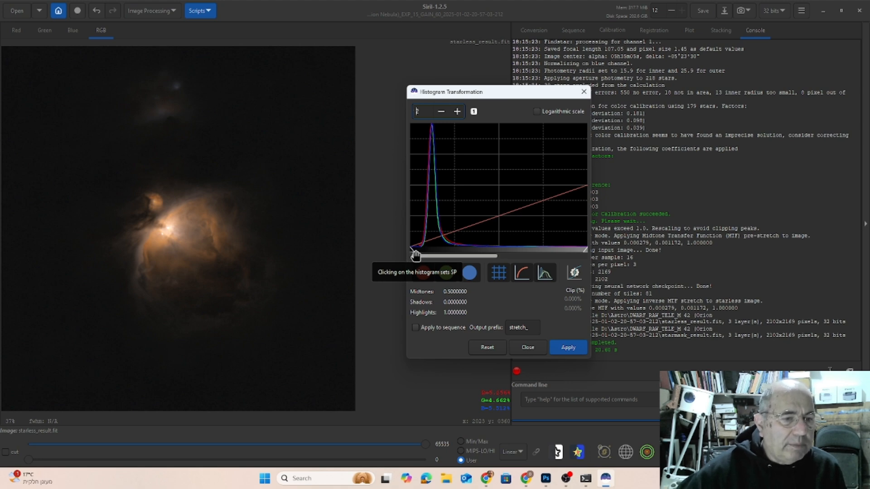
left_click_drag(412, 252, 415, 251)
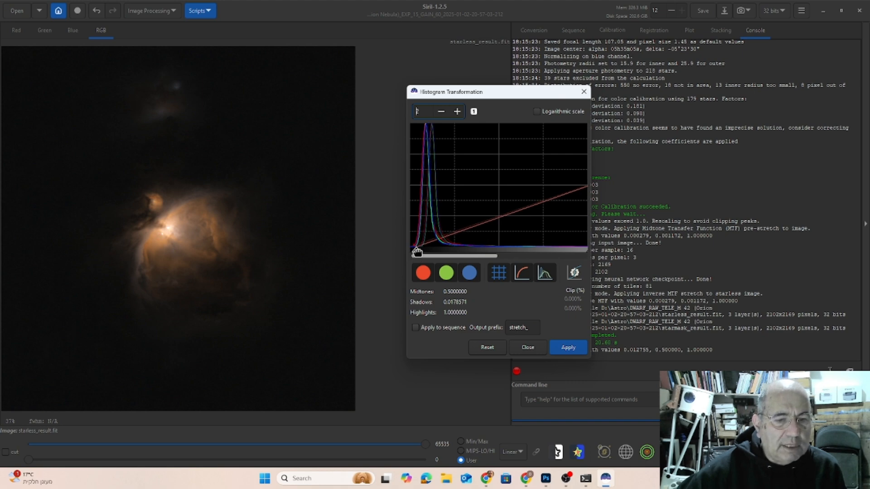
left_click_drag(415, 250, 420, 252)
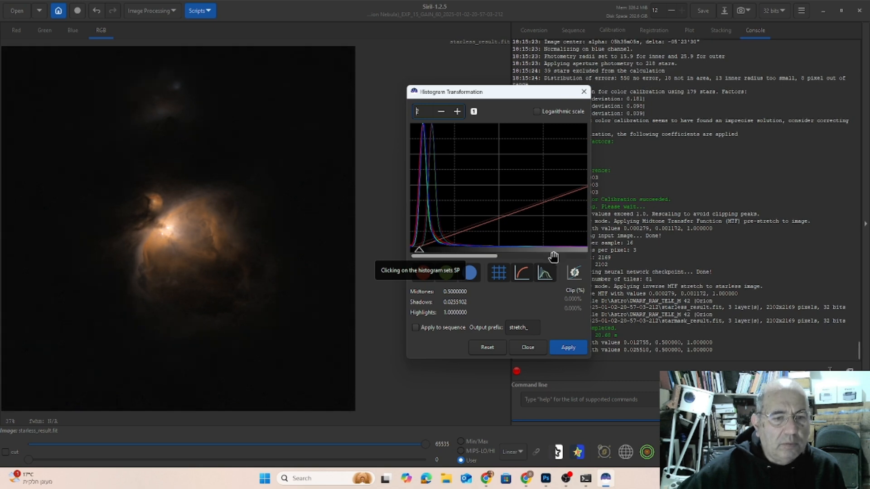
Lower the histogram midtones to about 0.406 and apply the transformation.
scroll(548, 257, "right", 3)
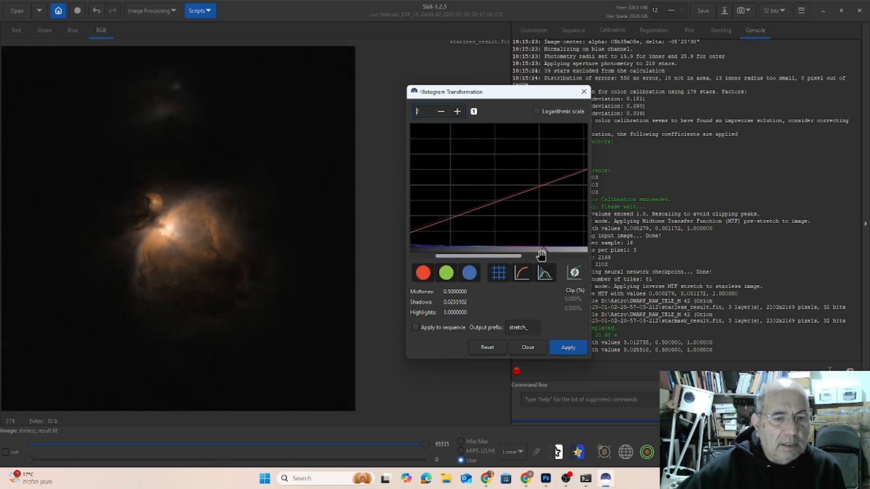
left_click_drag(542, 254, 487, 256)
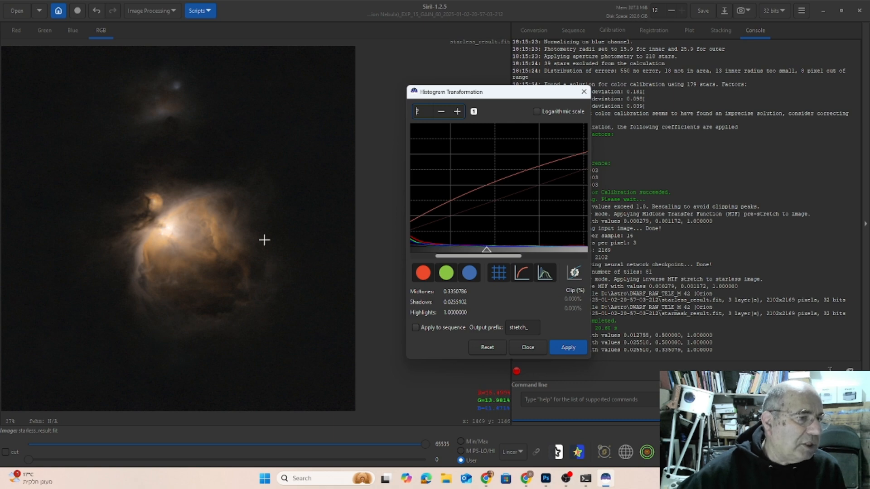
left_click_drag(487, 252, 503, 250)
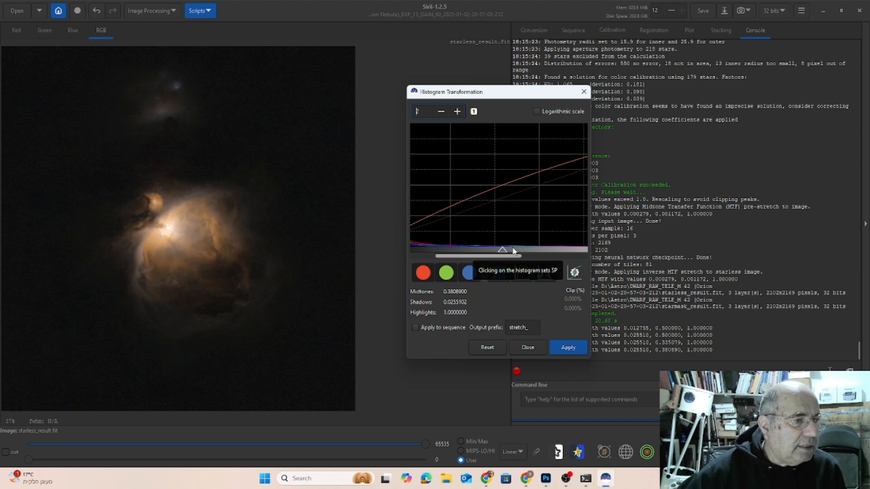
left_click_drag(503, 251, 511, 252)
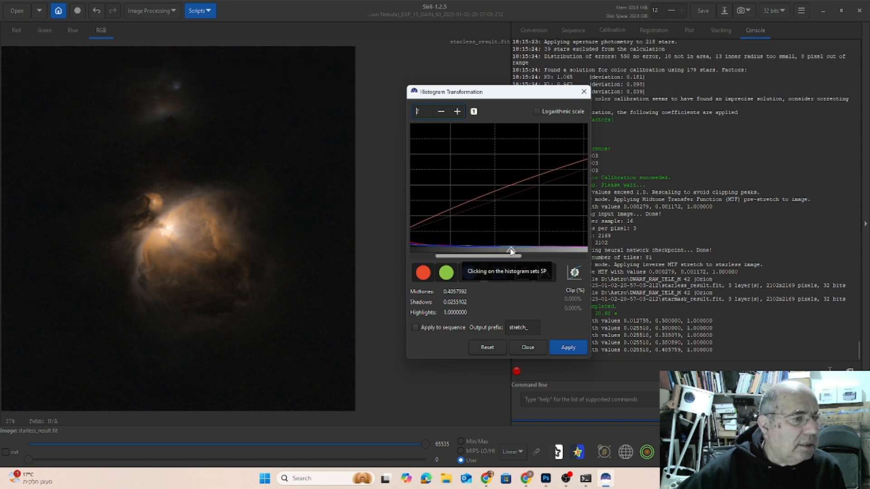
left_click(563, 350)
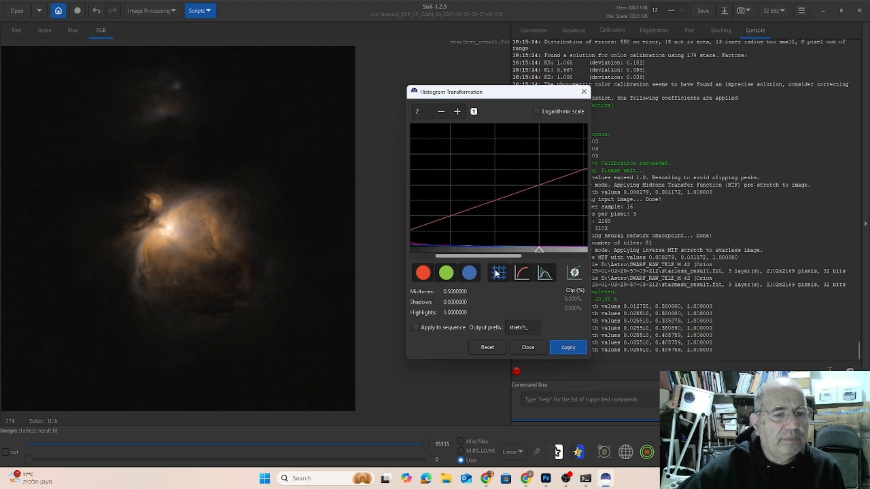
Apply a further Histogram Transformation to the starless image with midtones at 0.4375 and shadows at 0.
left_click(441, 112)
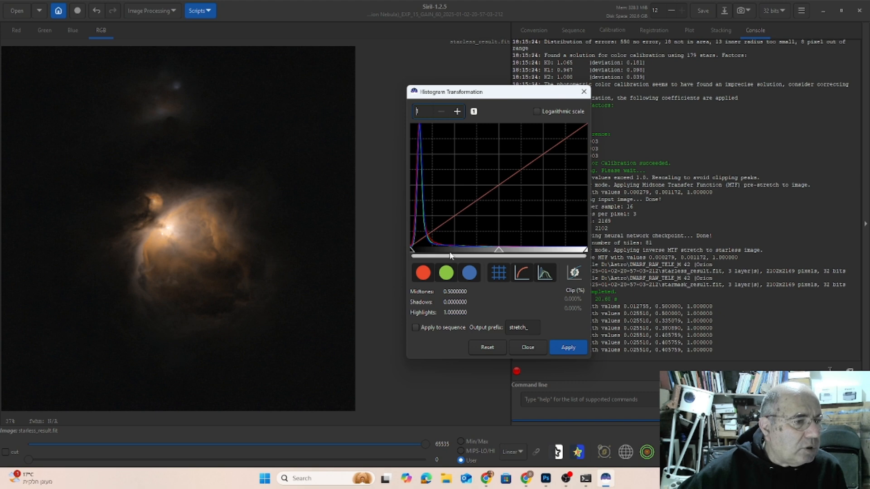
left_click(457, 112)
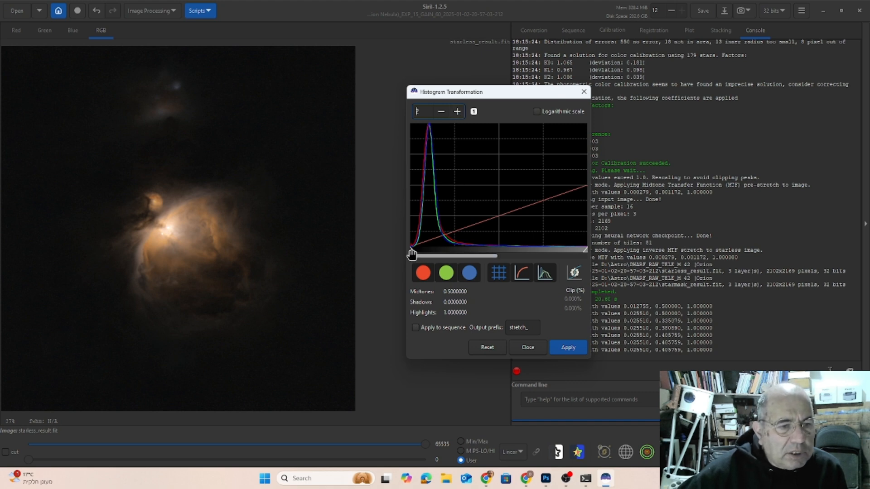
left_click_drag(412, 254, 408, 251)
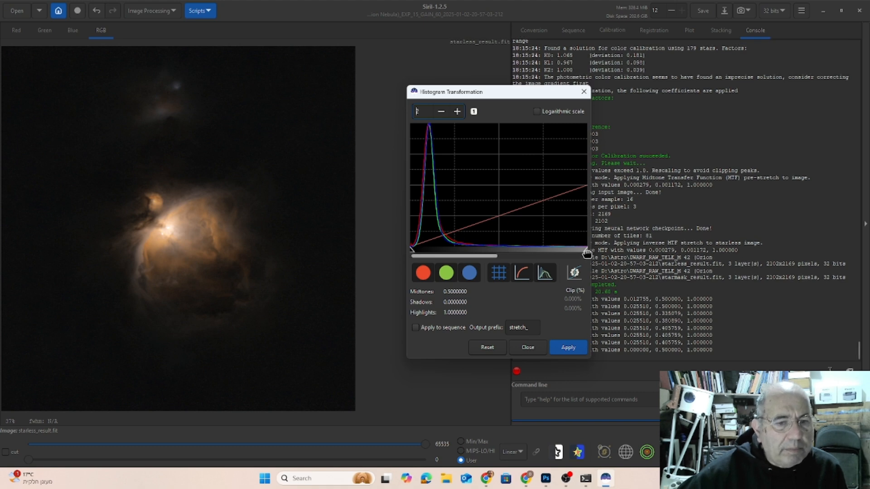
left_click_drag(586, 253, 566, 255)
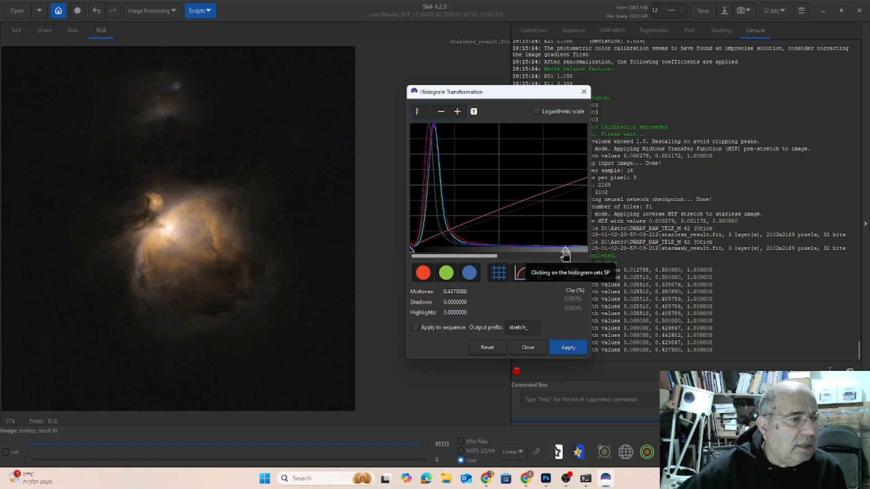
left_click(566, 348)
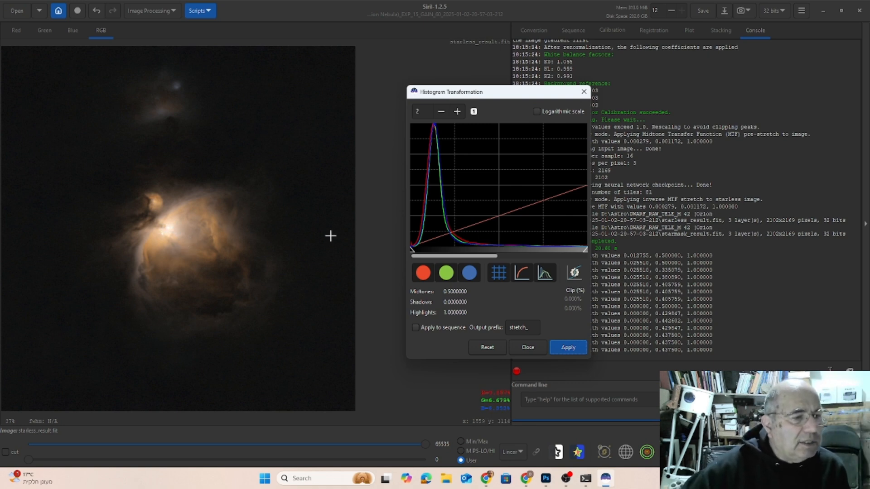
Apply one more histogram stretch to the starless image with midtones of about 0.518 and close the transformation dialog.
scroll(517, 257, "down", 3)
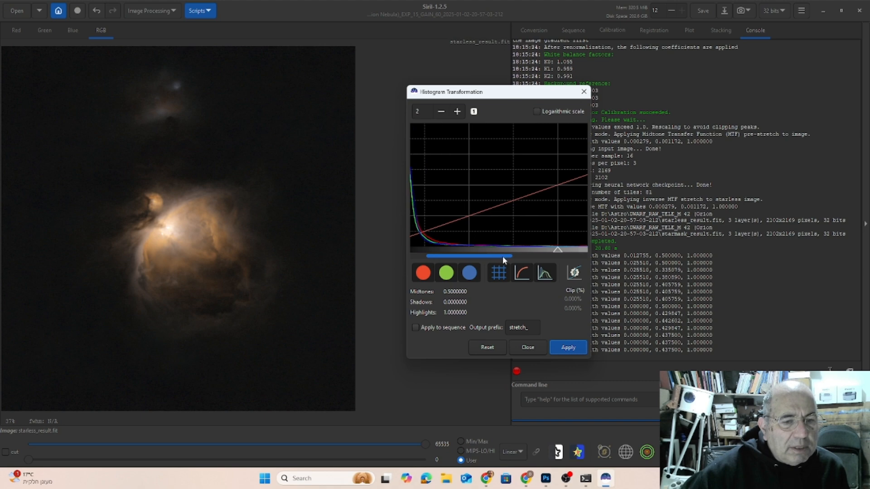
left_click_drag(557, 252, 562, 255)
left_click(569, 348)
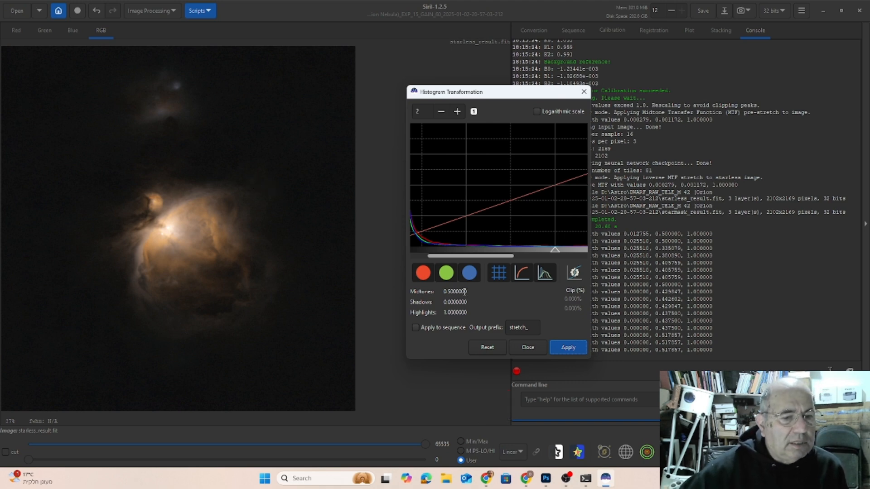
left_click(529, 347)
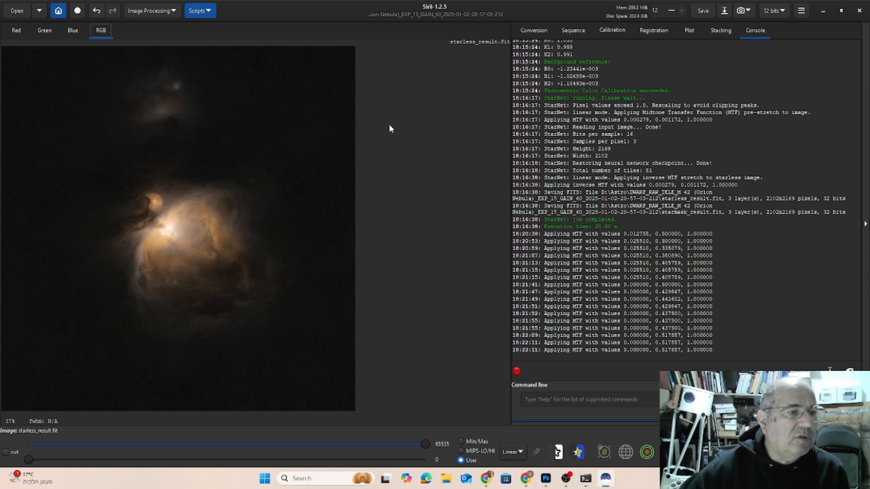
Save a copy of the stretched starless image as the uncompressed 32-bit floating point TIFF starless_result.tif.
left_click(725, 11)
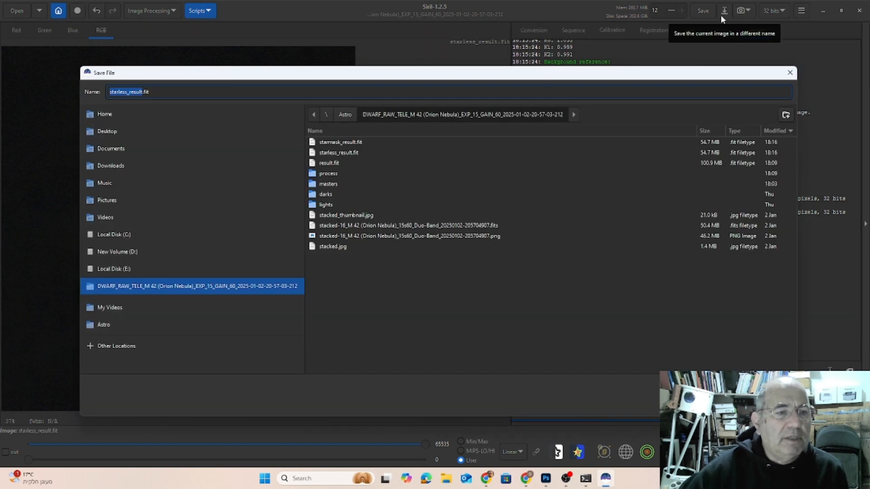
left_click(734, 394)
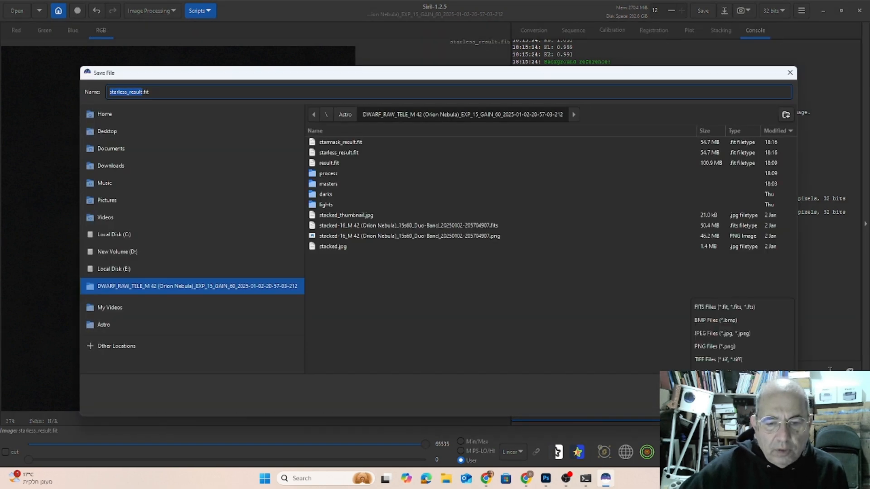
left_click(706, 357)
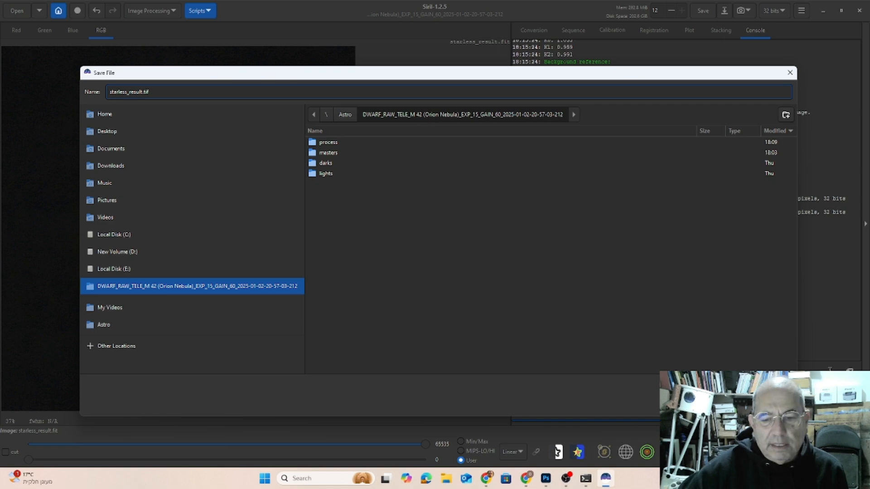
key("Return")
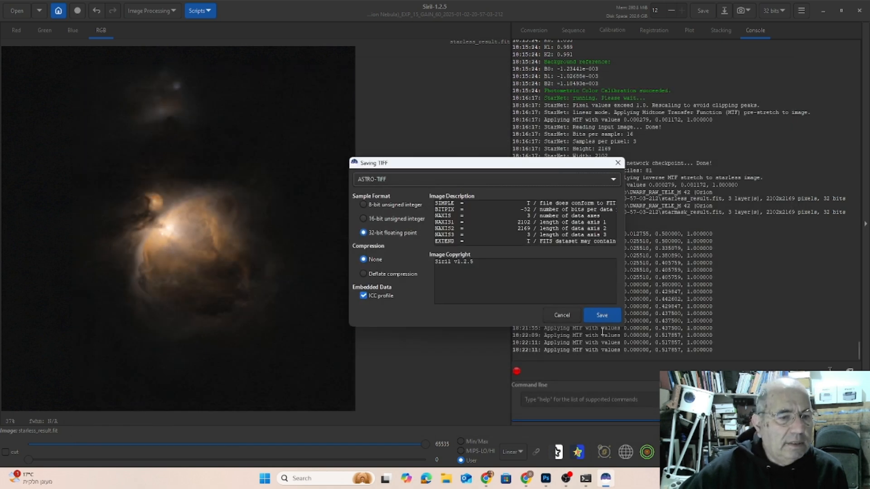
left_click(593, 320)
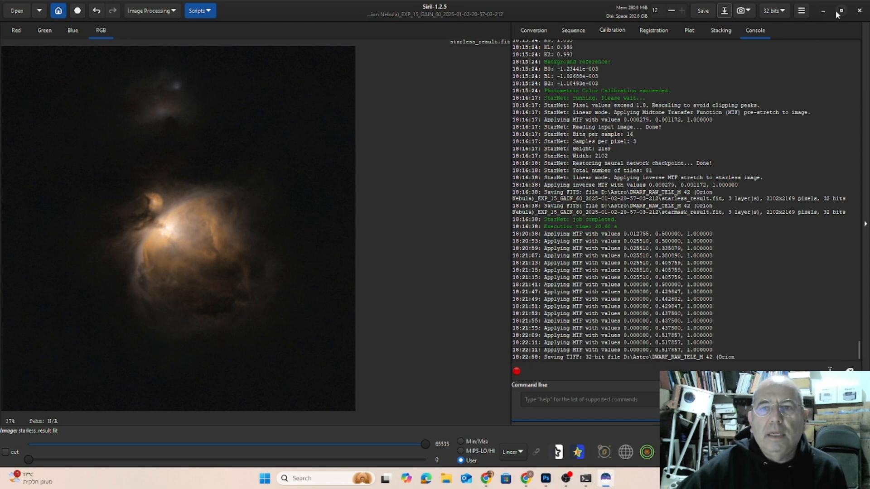
Launch GraXpert 3.1.0rc2, dismiss its beta notice and load starless_result.tif from the M 42 project folder.
left_click(823, 14)
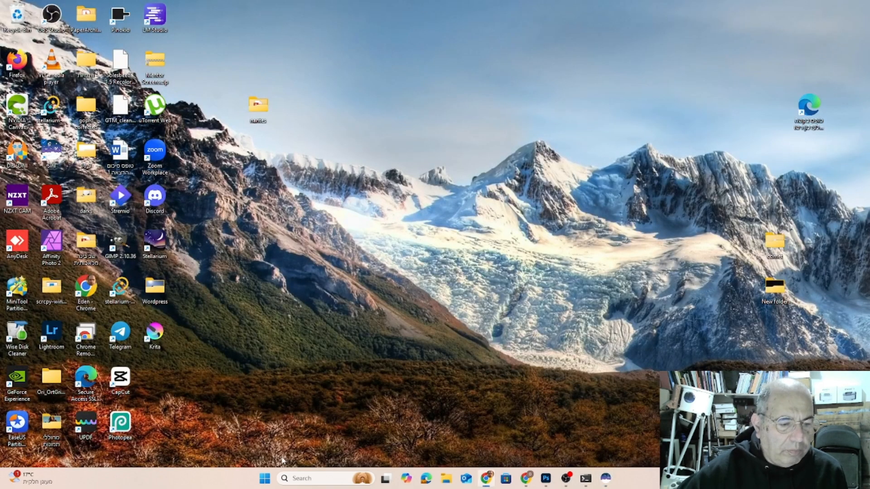
left_click(265, 478)
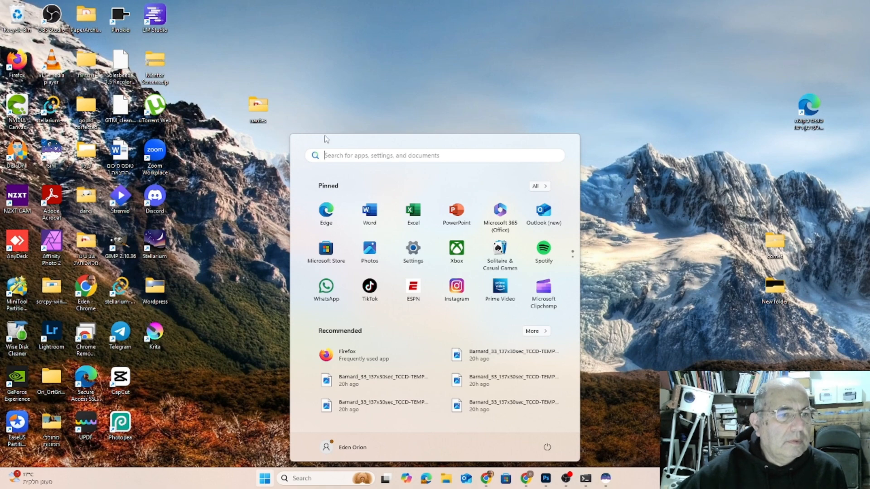
left_click(340, 156)
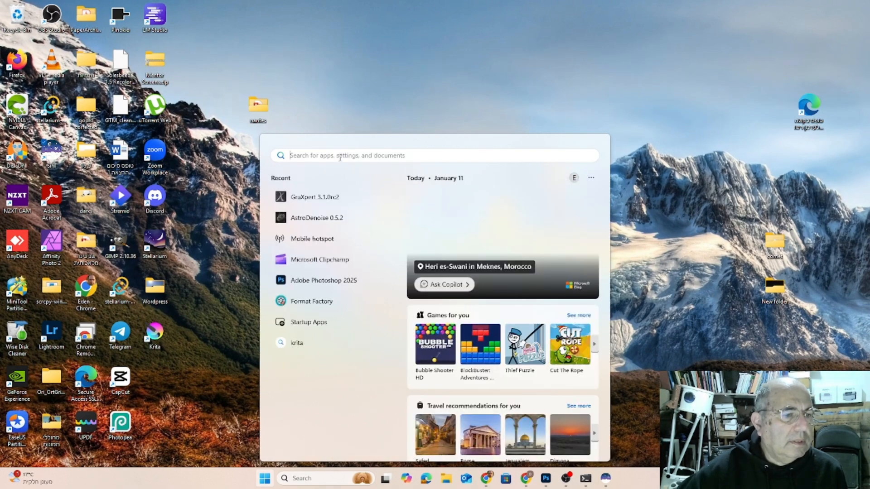
left_click(298, 199)
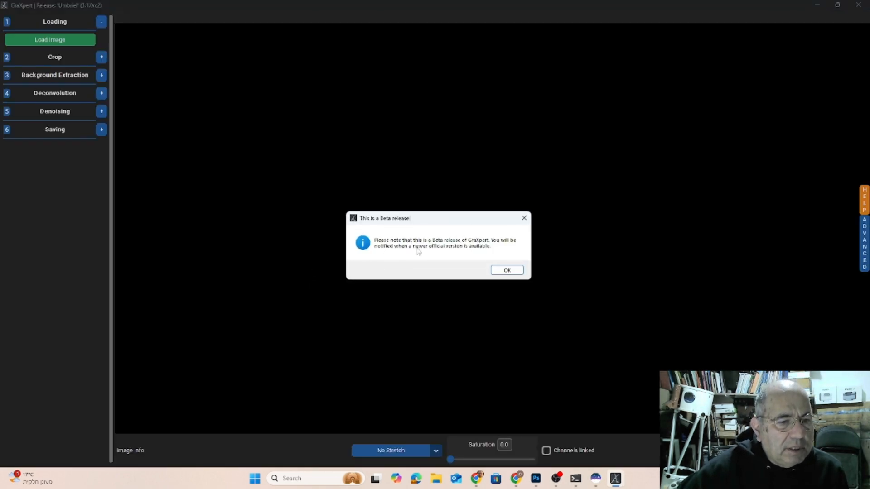
left_click(499, 272)
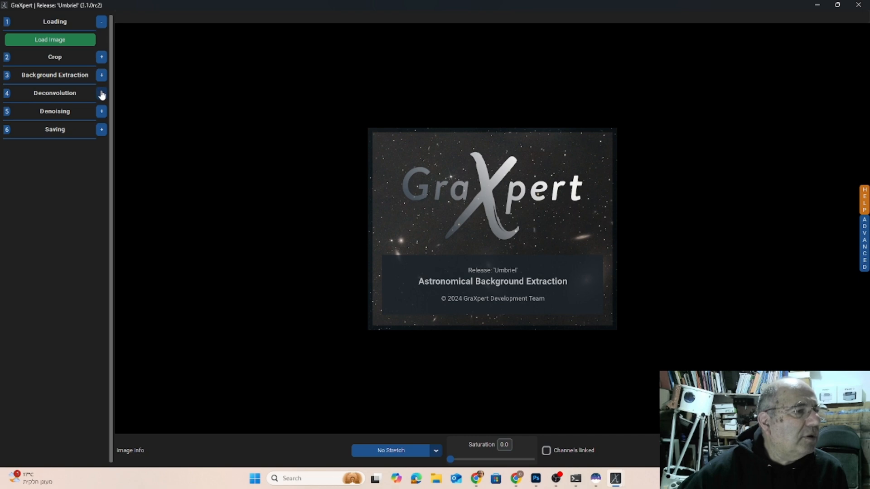
left_click(47, 39)
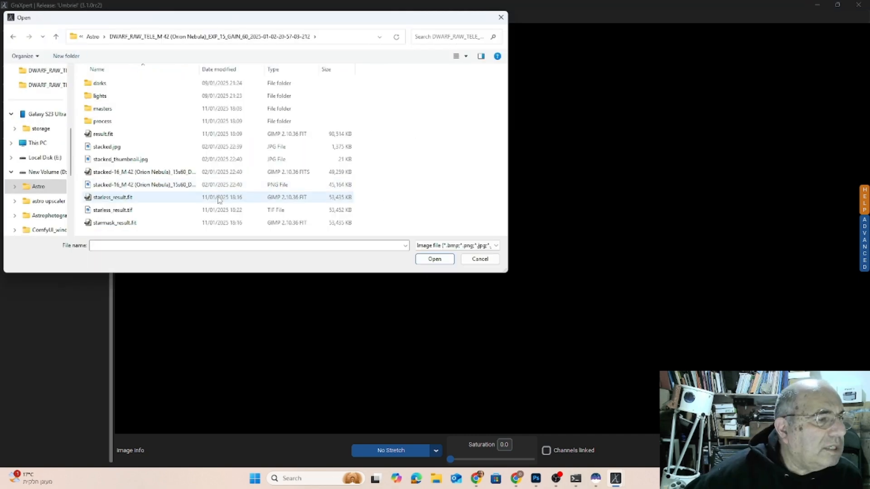
double_click(117, 211)
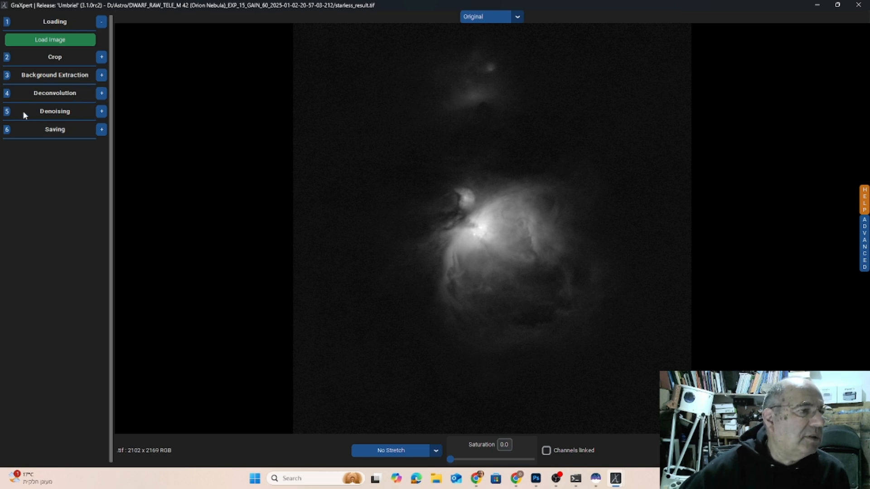
Denoise the starless image at strength 1.0 and save the result as the 32-bit TIFF starless_result_graxpert_denoised.tiff.
left_click(102, 111)
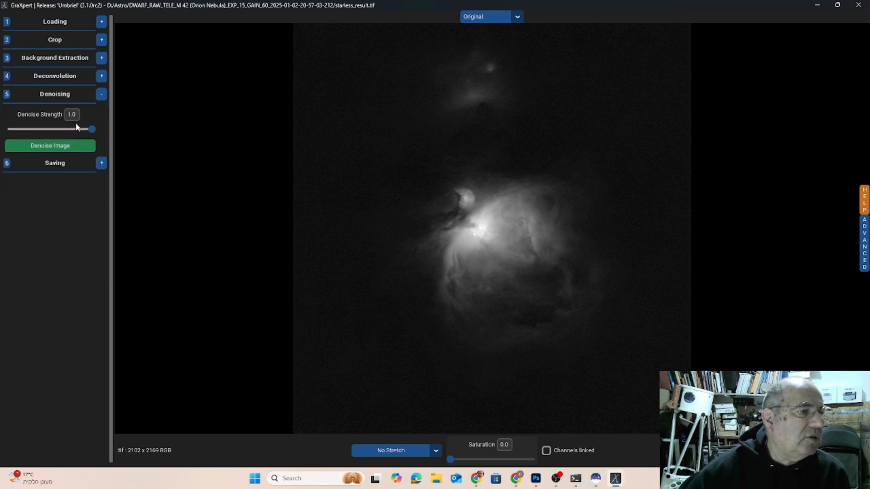
left_click(50, 150)
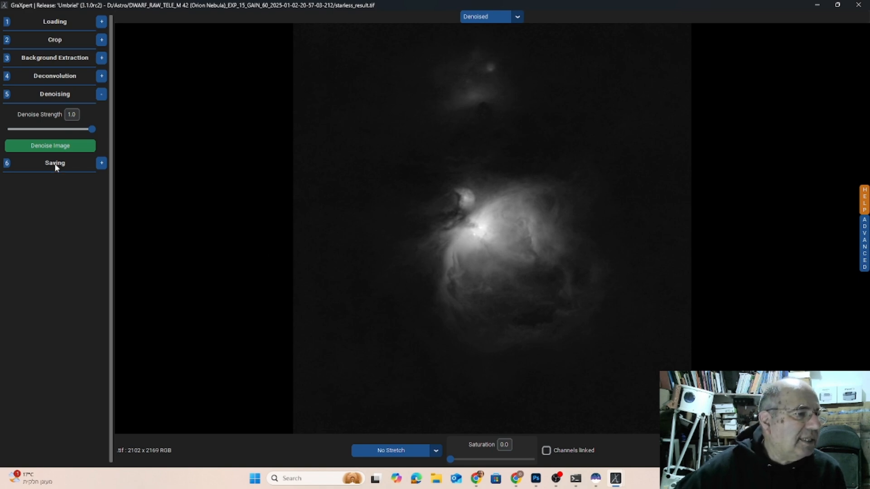
left_click(102, 164)
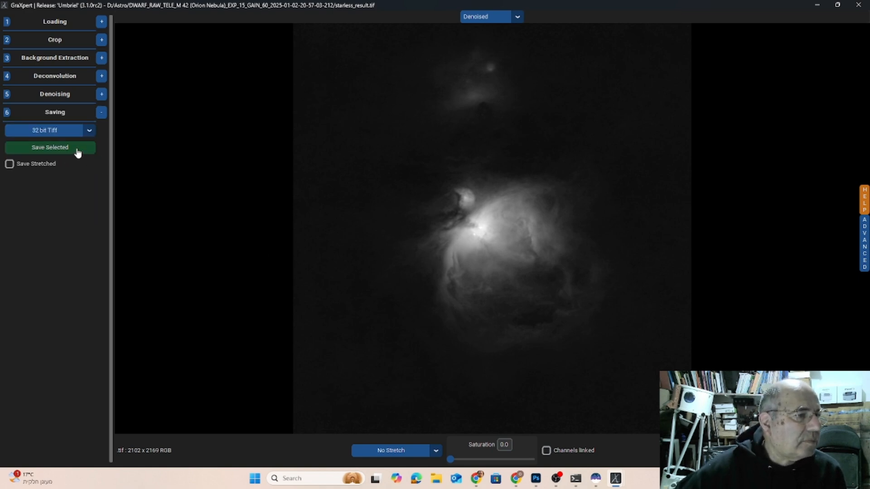
left_click(73, 149)
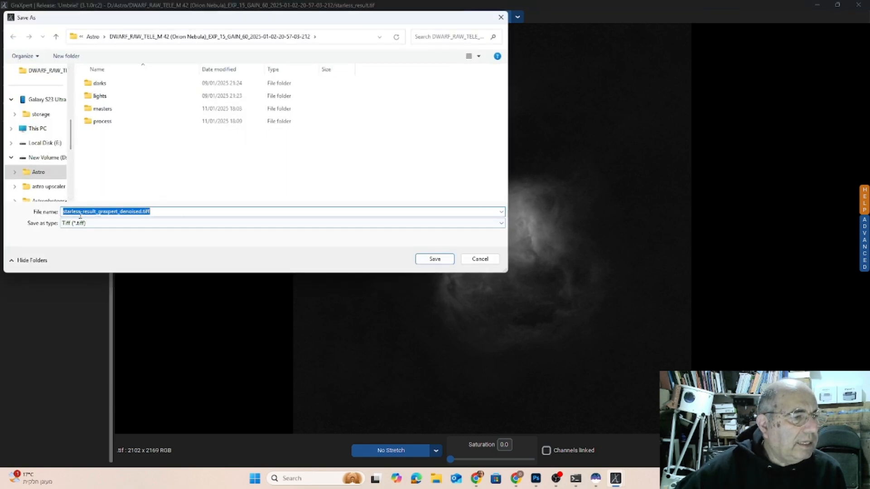
left_click_drag(120, 211, 141, 211)
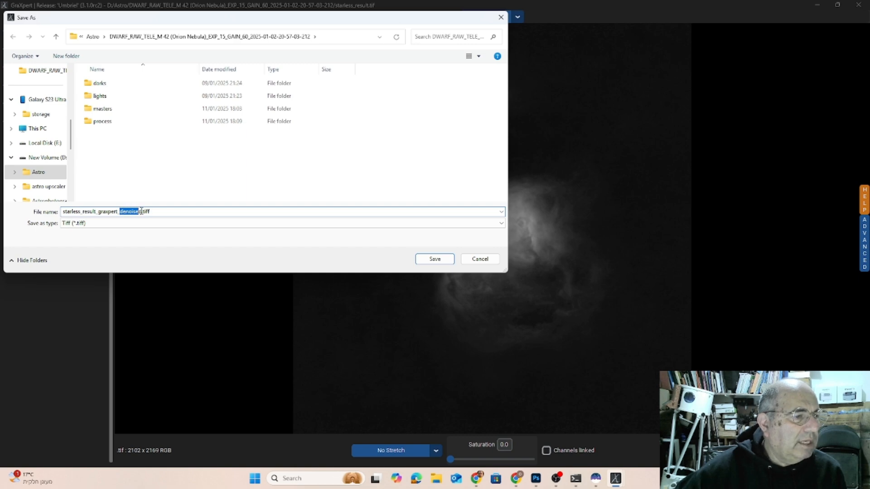
left_click(430, 261)
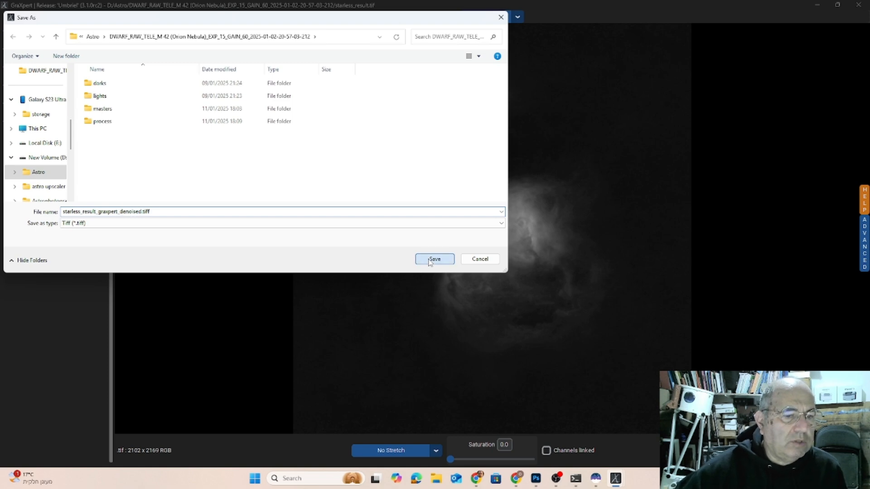
Switch back to Siril and open starless_result_graxpert_denoised.tiff.
left_click(596, 479)
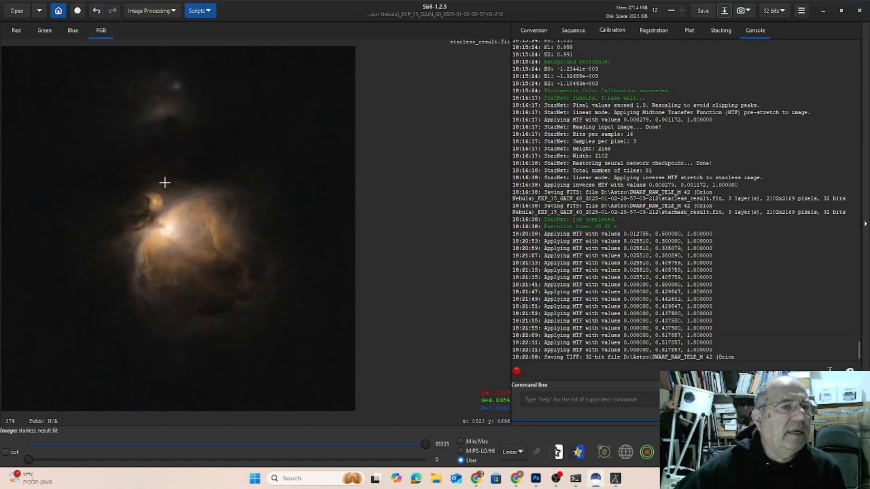
left_click(17, 11)
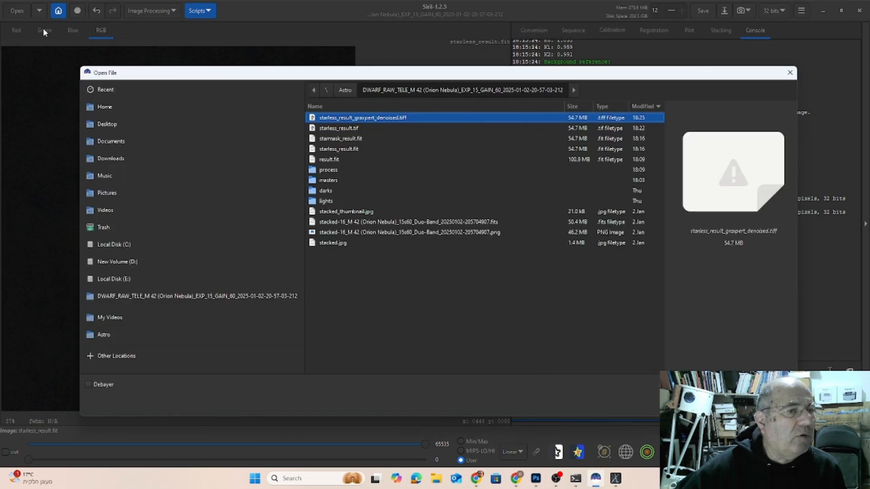
double_click(383, 117)
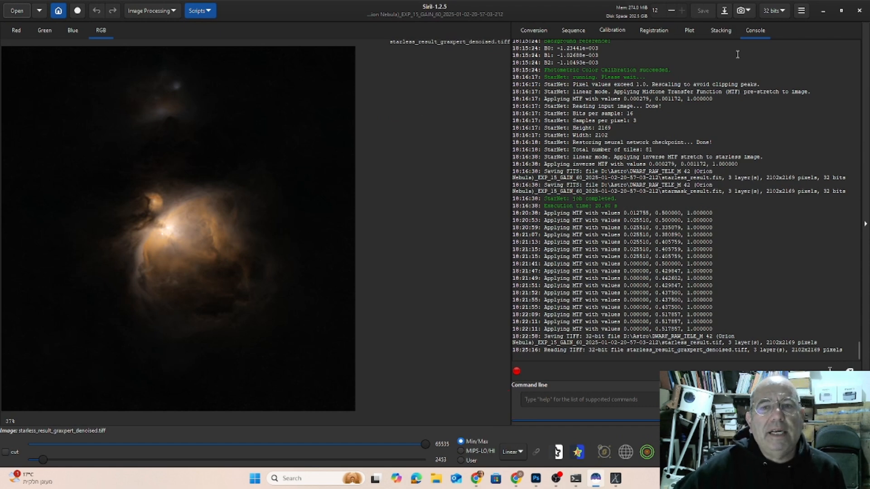
Save the denoised starless image as the 32-bit floating point FITS file starless_result_graxpert_denoised.fit.
left_click(725, 11)
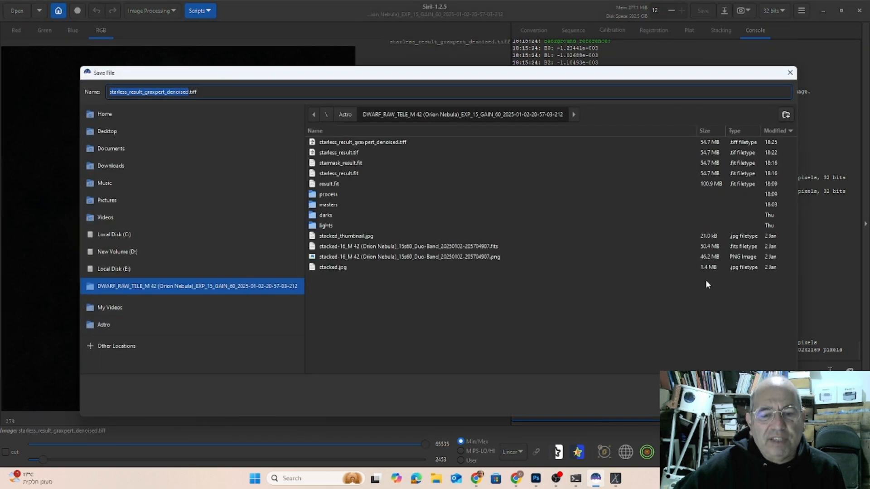
left_click(743, 385)
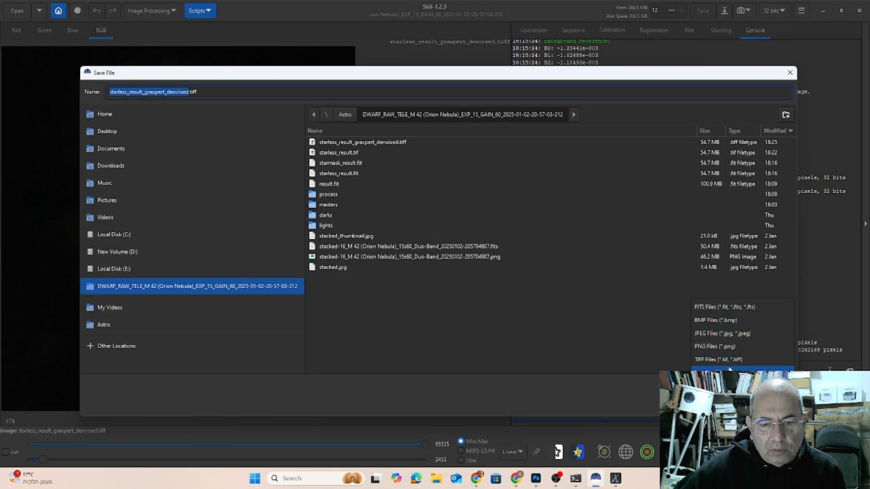
left_click(724, 311)
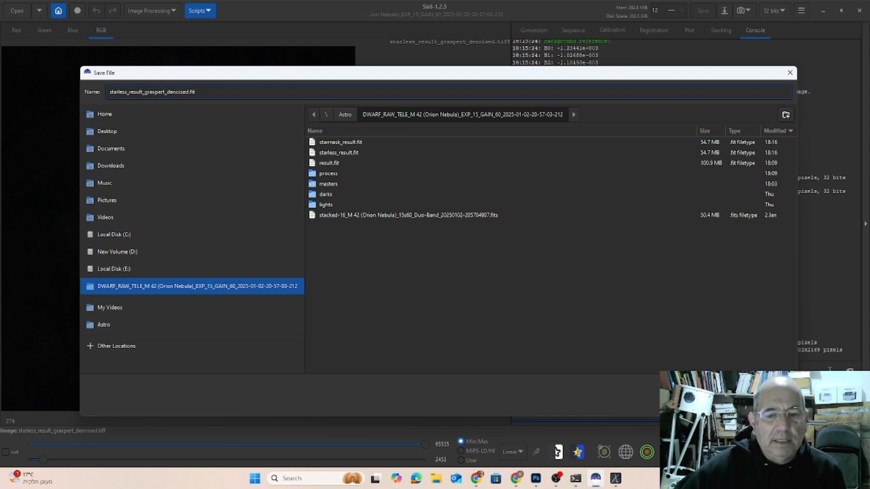
key("Return")
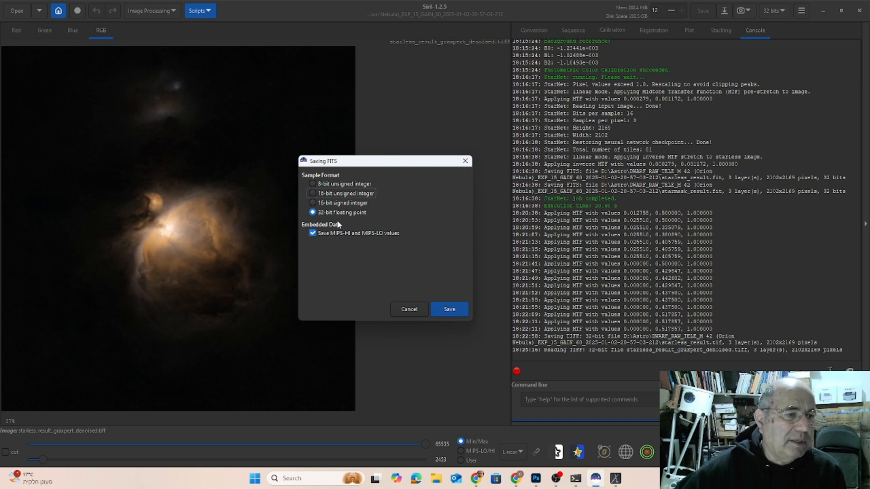
left_click(447, 310)
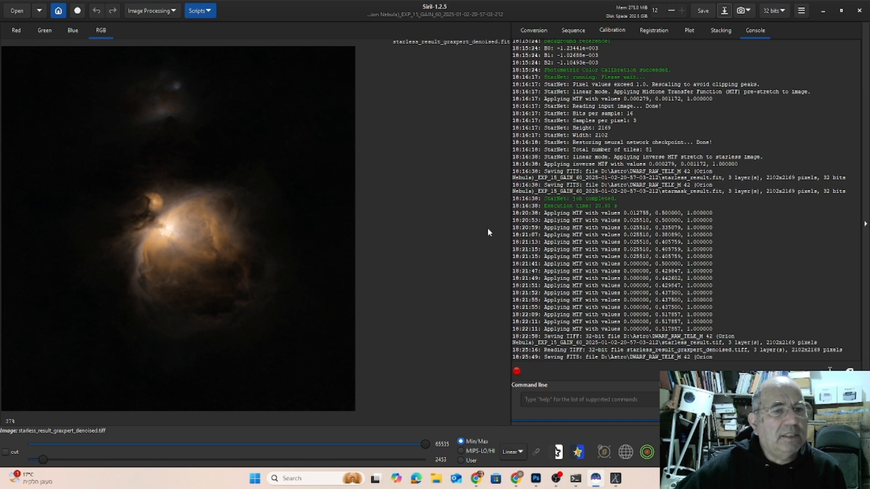
Start Star Recomposition and load starless_result_graxpert_denoised.fit as the background image.
left_click(161, 13)
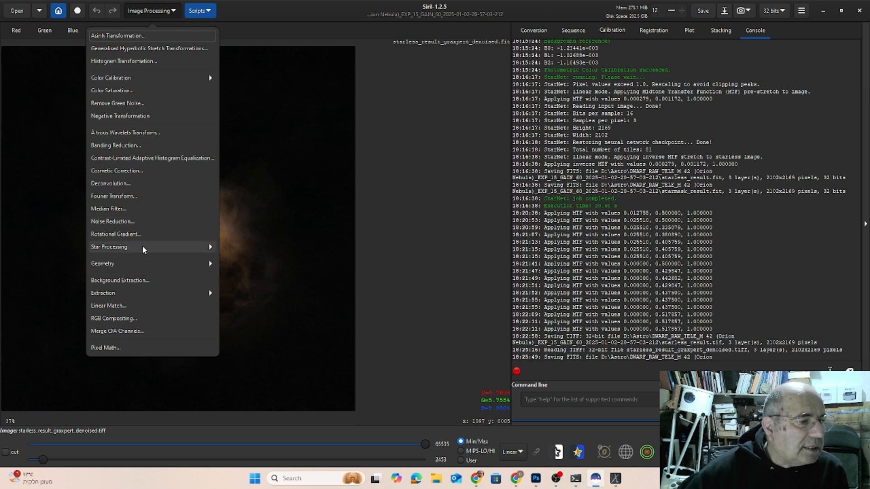
left_click(205, 247)
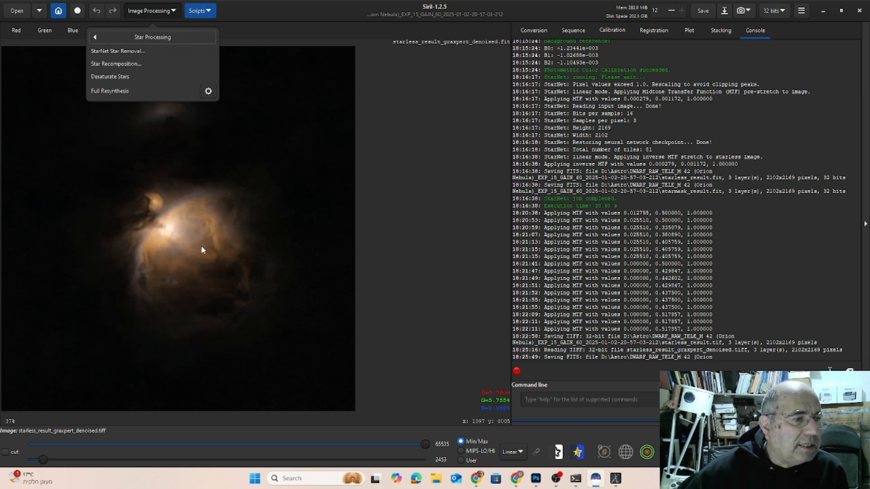
left_click(116, 64)
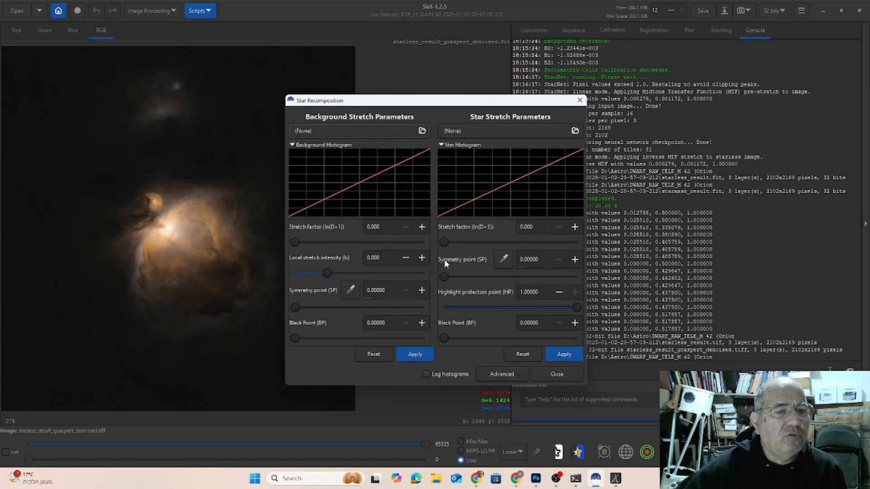
left_click(371, 132)
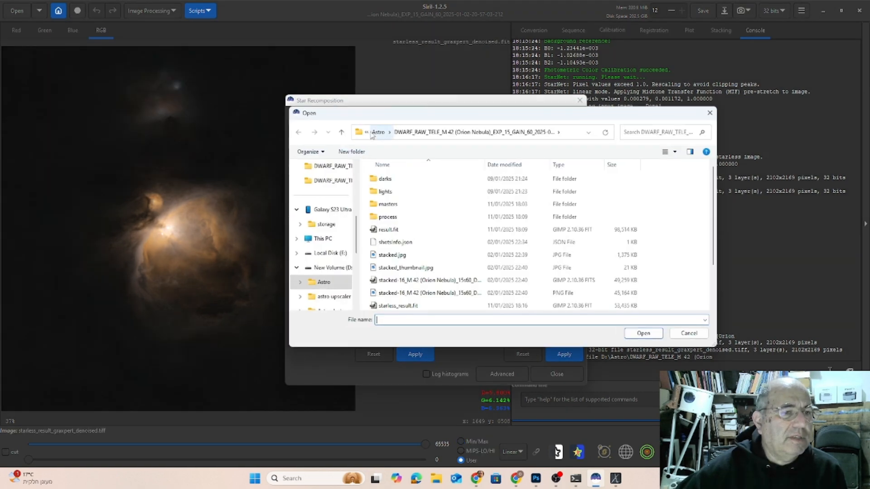
scroll(469, 275, "down", 1)
scroll(469, 275, "down", 1)
scroll(470, 274, "down", 1)
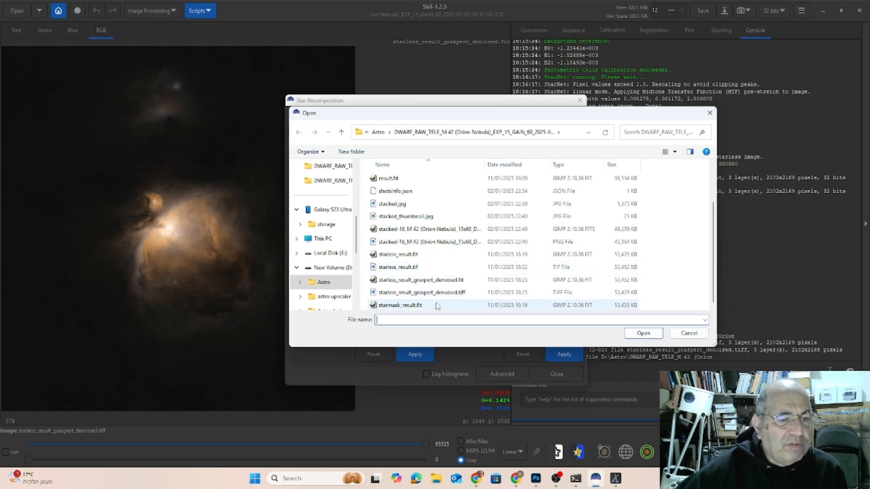
double_click(453, 278)
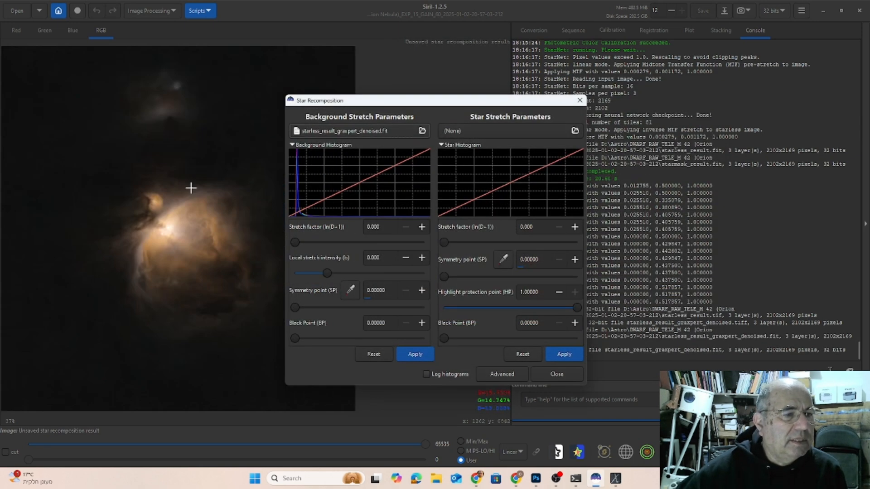
Load starmask_result.fit as the star image and move the Star Recomposition dialog clear of the nebula.
left_click(508, 130)
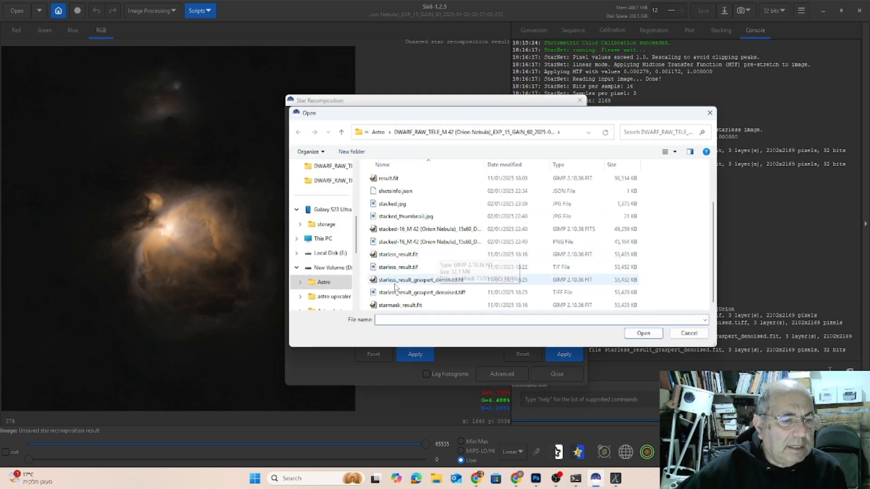
double_click(402, 305)
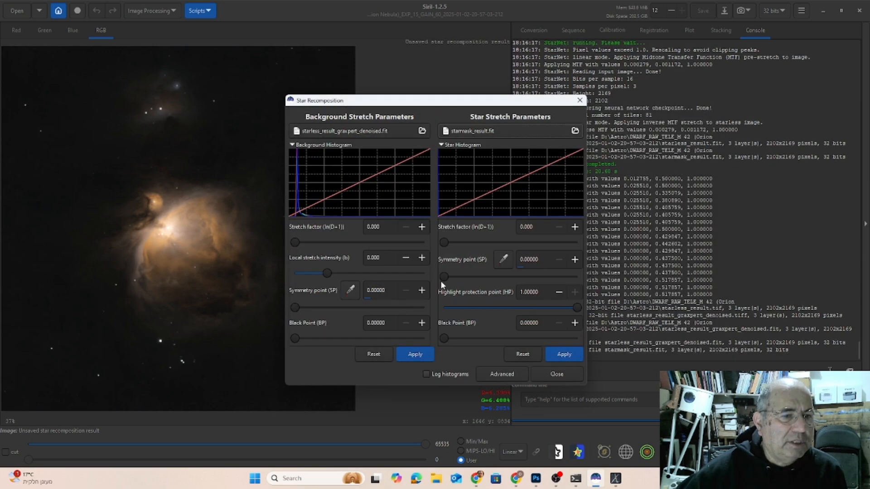
left_click_drag(433, 104, 520, 29)
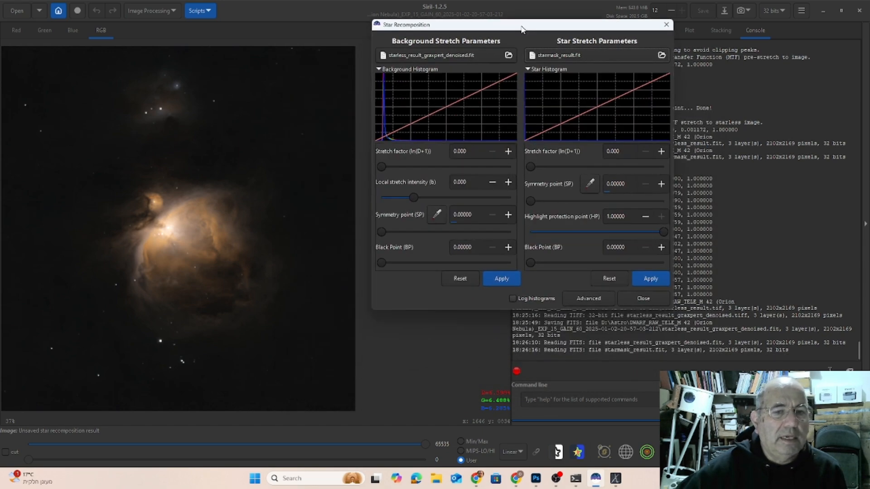
Raise the star stretch factor to about 2.603 while keeping the background unstretched.
left_click_drag(531, 165, 559, 167)
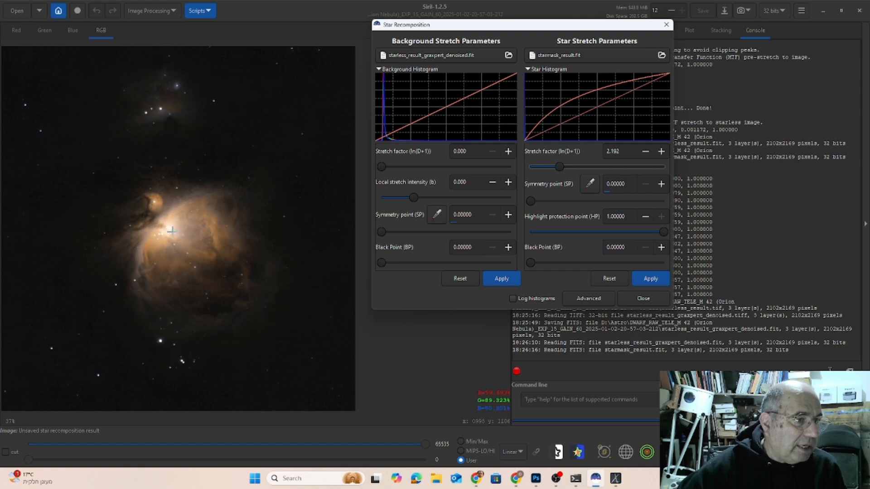
left_click_drag(560, 169, 563, 169)
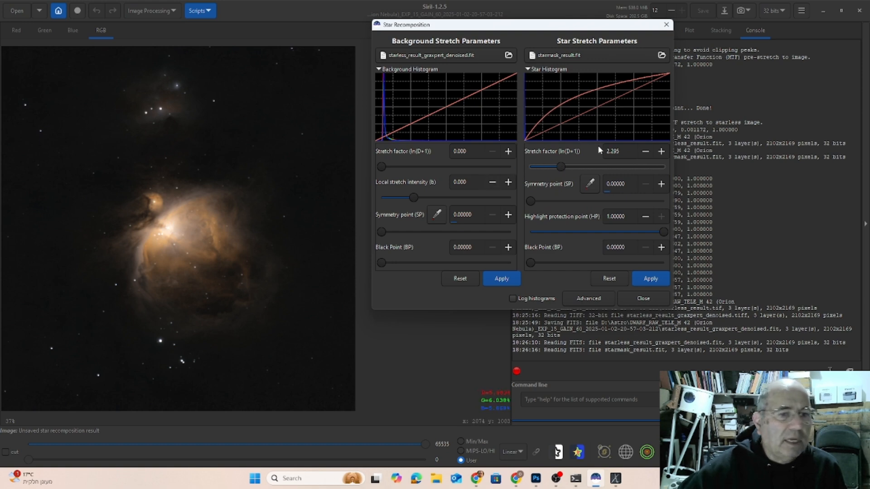
scroll(563, 163, "up", 1)
scroll(564, 165, "up", 1)
scroll(562, 166, "down", 1)
scroll(561, 166, "up", 1)
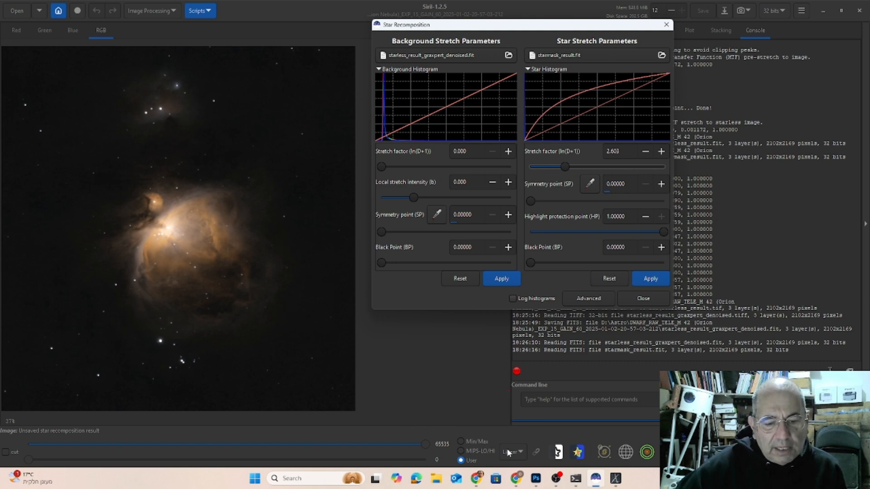
Switch to GraXpert, view the Stars-only deconvolution settings, and close that GraXpert window to return to Siril.
left_click(615, 479)
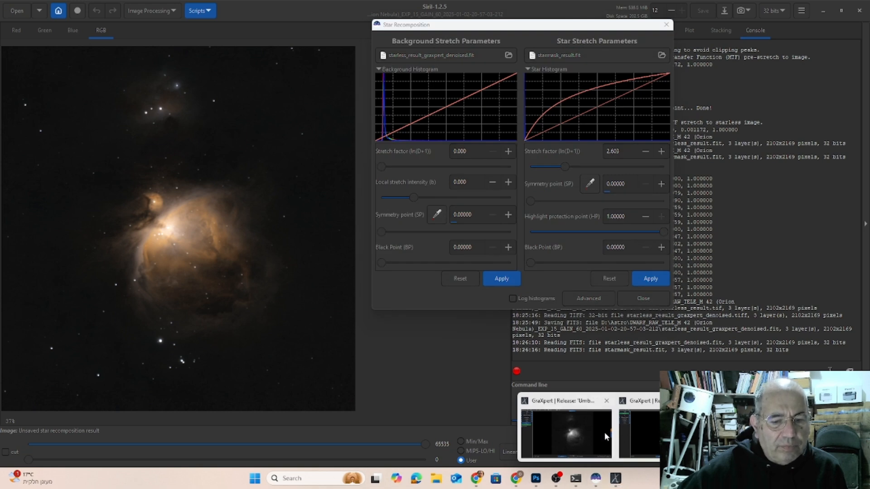
left_click(562, 437)
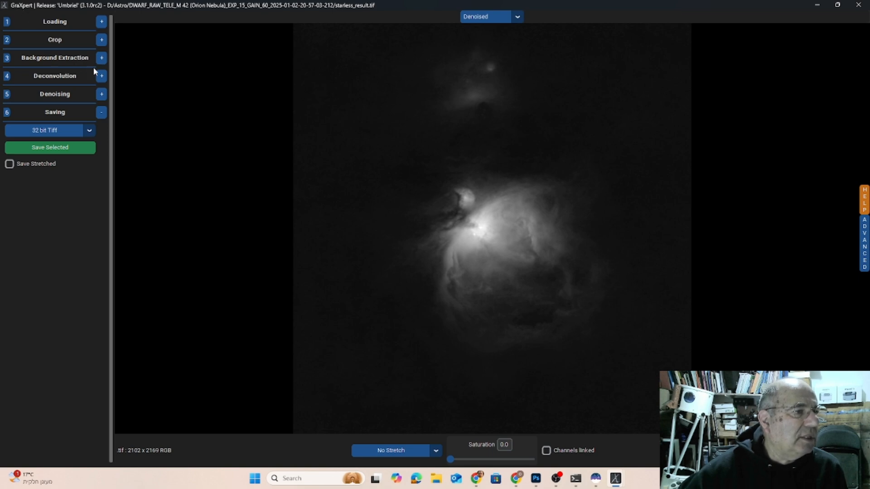
left_click(101, 77)
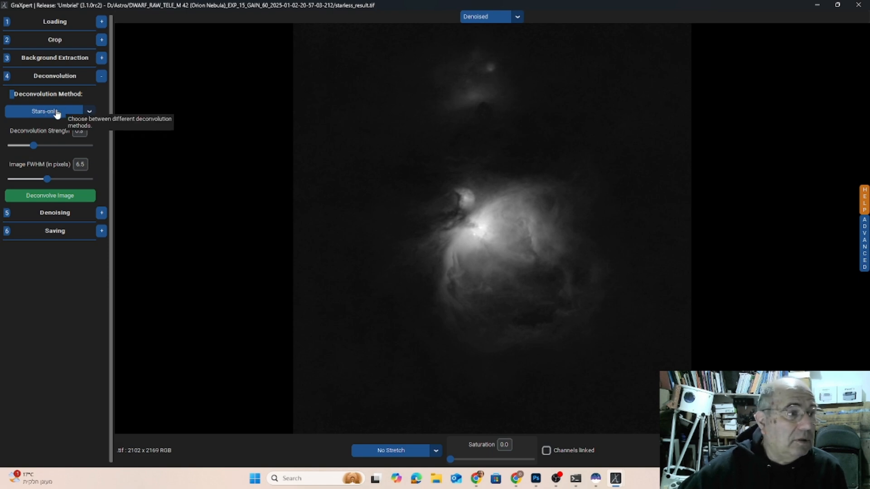
left_click(858, 5)
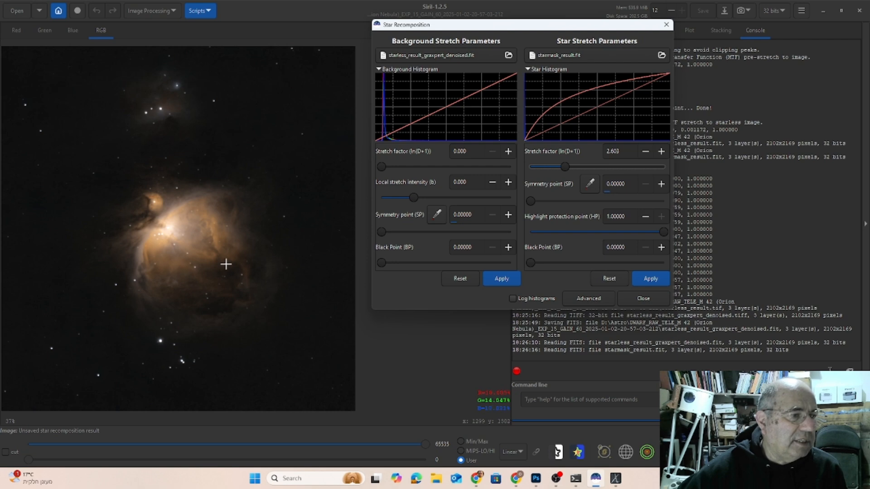
Apply the star and background stretches and close Star Recomposition.
left_click(639, 283)
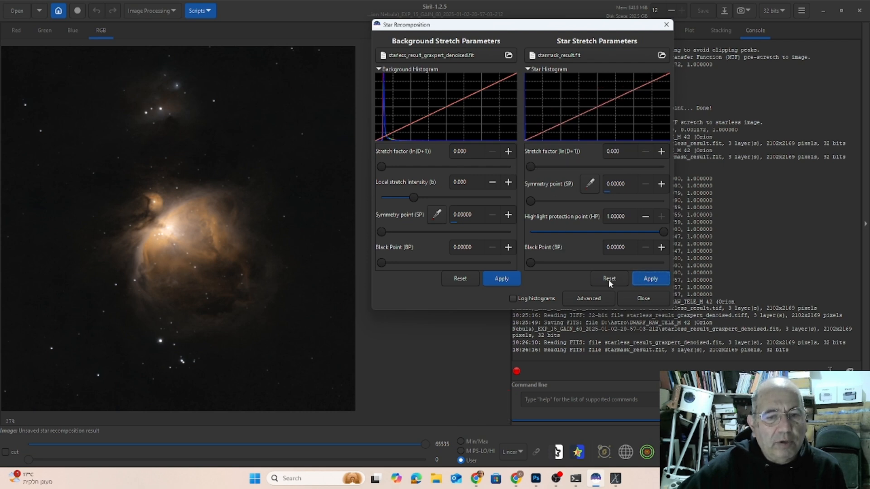
left_click(501, 280)
left_click(644, 299)
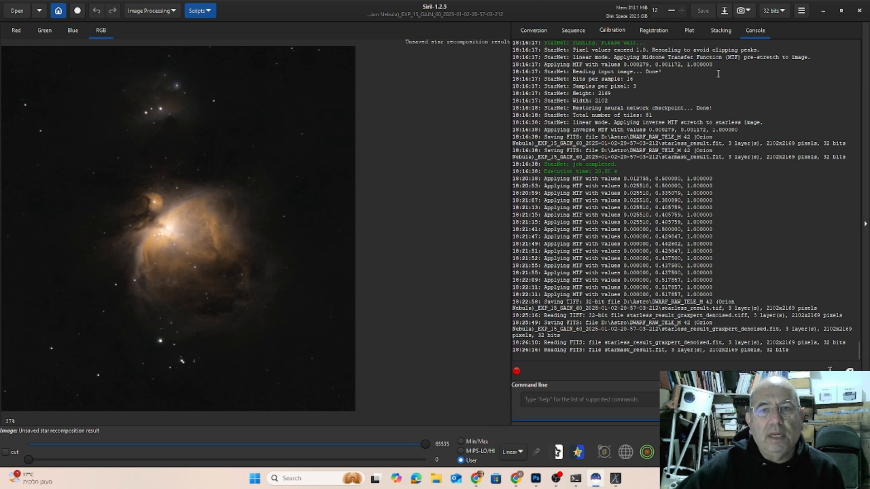
Convert the recomposed image from 32 bits to 16 bits, accepting the precision loss.
left_click(776, 13)
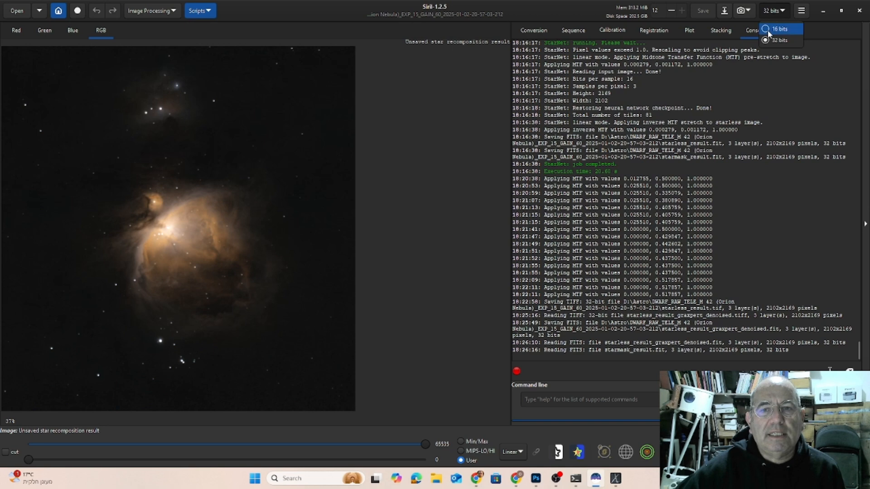
left_click(769, 30)
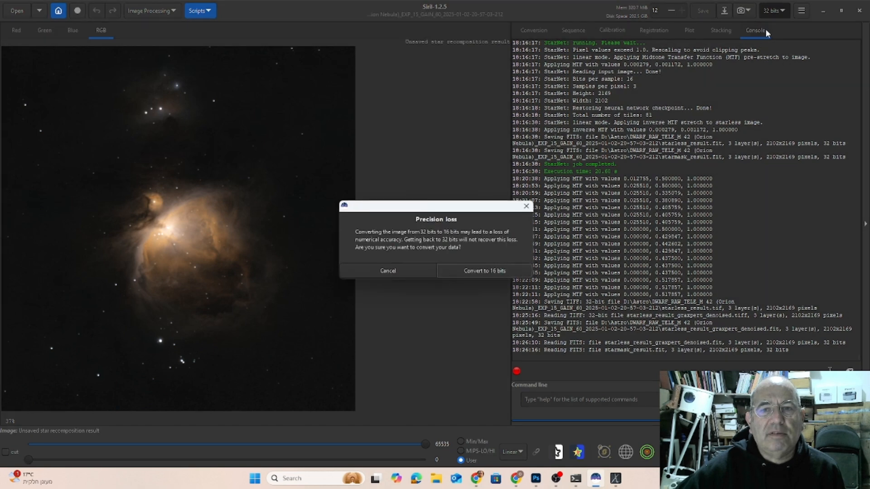
left_click(483, 271)
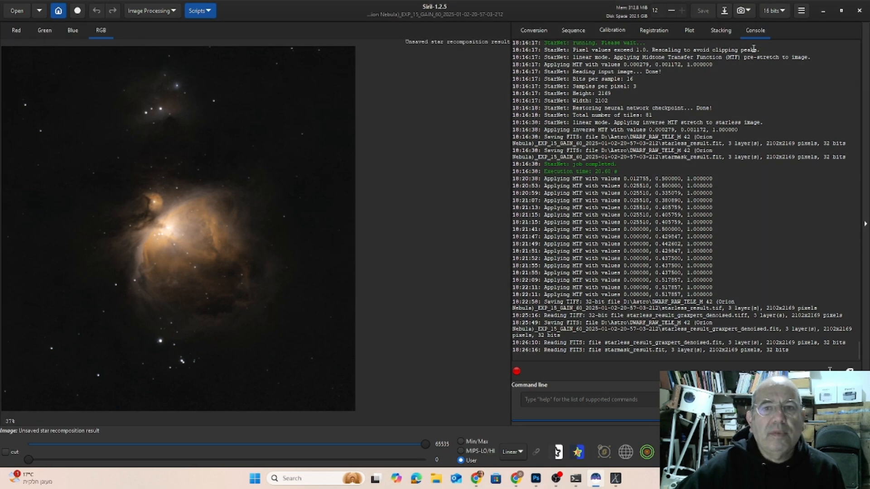
Save the recomposed image as the uncompressed 16-bit TIFF "Unsaved star recomposition result.tif" in the M 42 project folder.
left_click(724, 11)
left_click(761, 396)
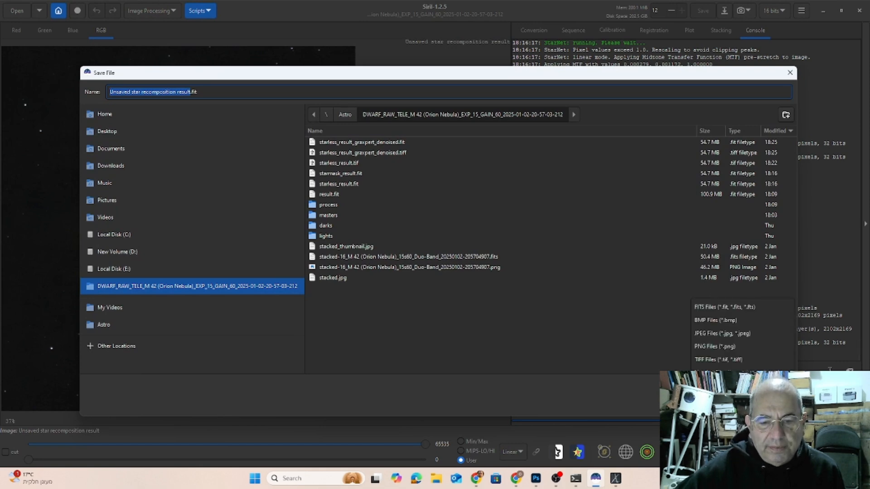
left_click(718, 360)
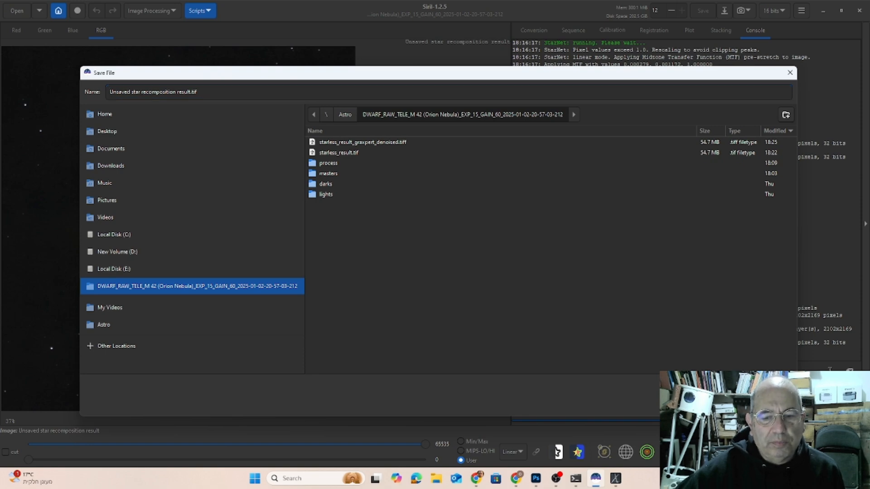
key("Return")
left_click(602, 315)
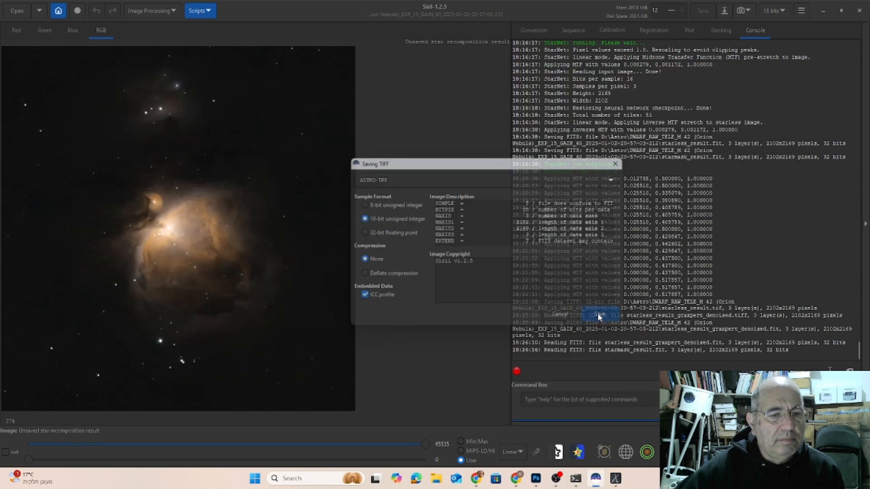
Switch to Photoshop and open "Unsaved star recomposition result.tif" from the DWARF_RAW_TELE_M 42 (Orion Nebula) folder in Astro.
mouse_move(606, 481)
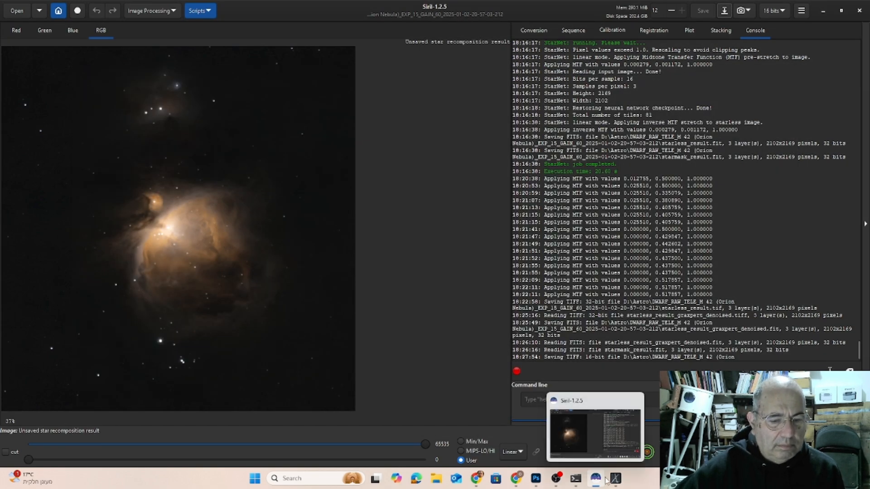
left_click(537, 478)
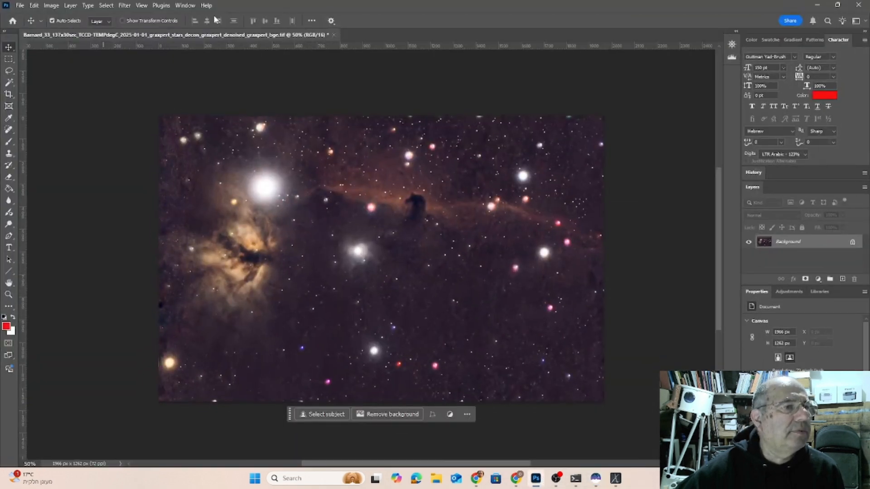
left_click(20, 5)
left_click(27, 25)
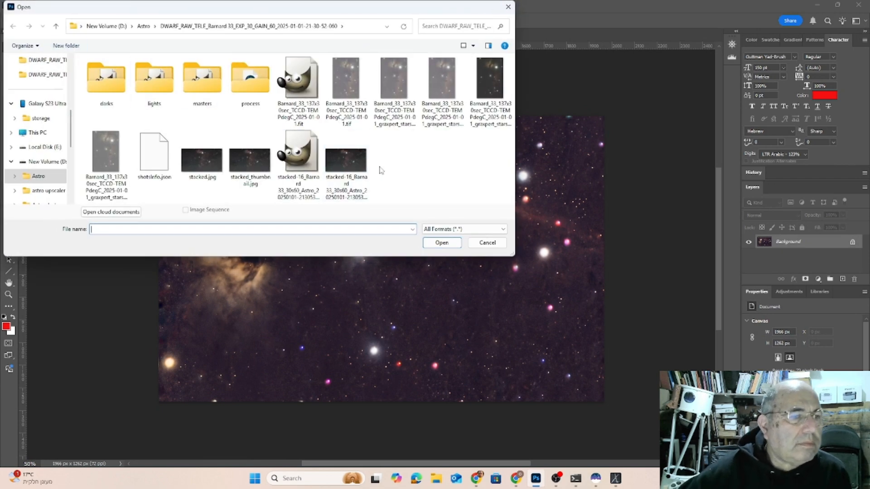
left_click(143, 26)
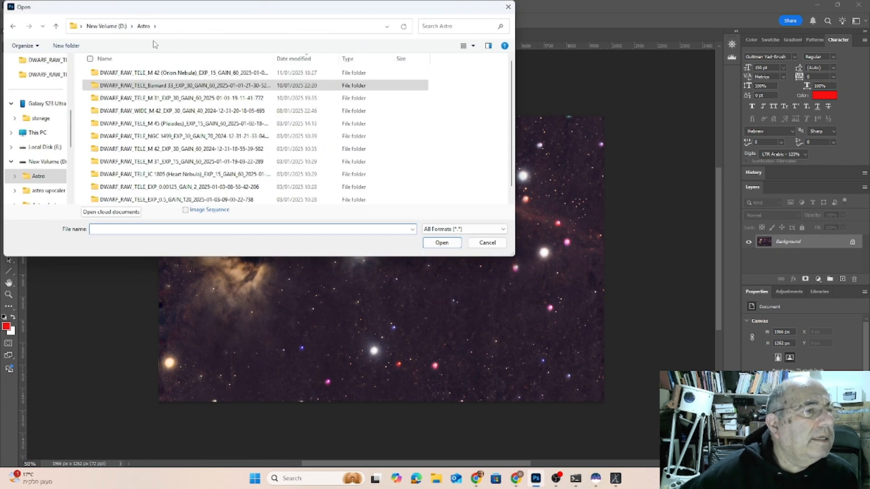
double_click(144, 73)
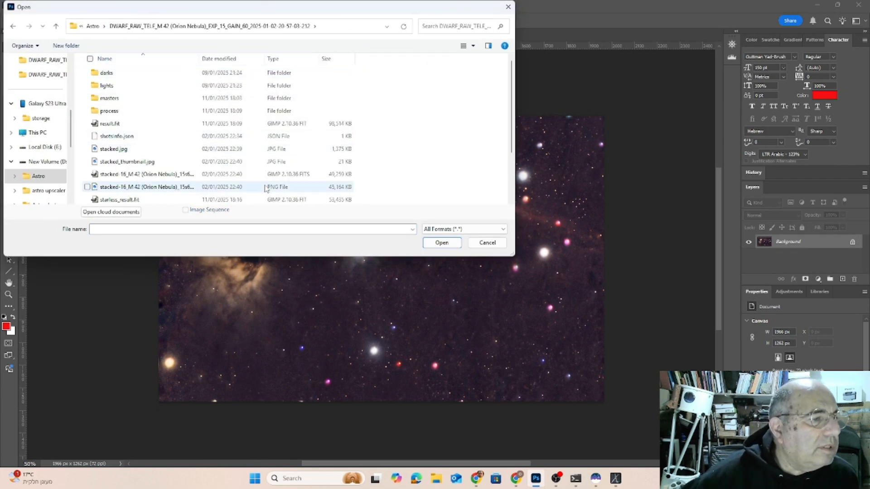
scroll(274, 183, "down", 2)
double_click(127, 201)
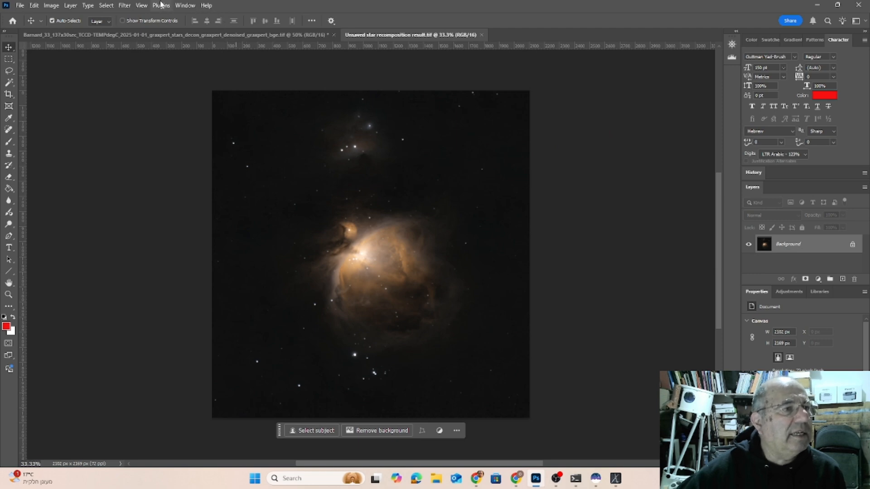
Start the Camera Raw Filter on the nebula image, apply the Auto adjustments and set Exposure to +0.65.
left_click(125, 5)
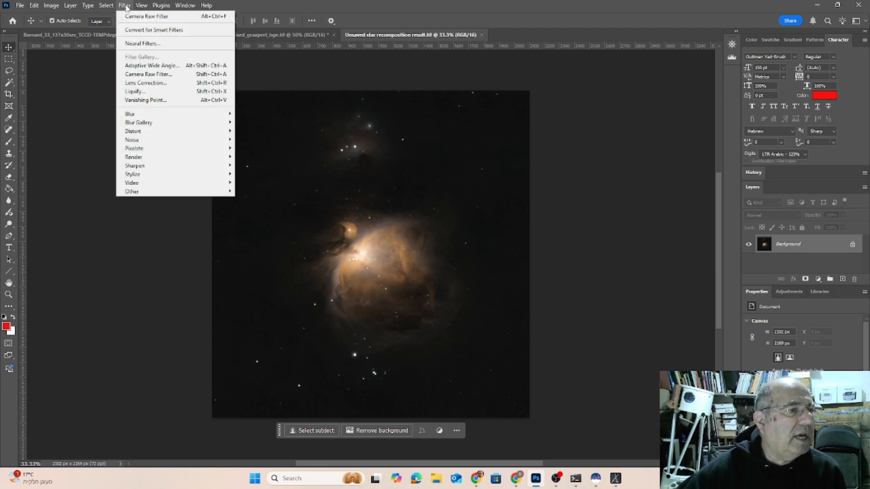
left_click(136, 77)
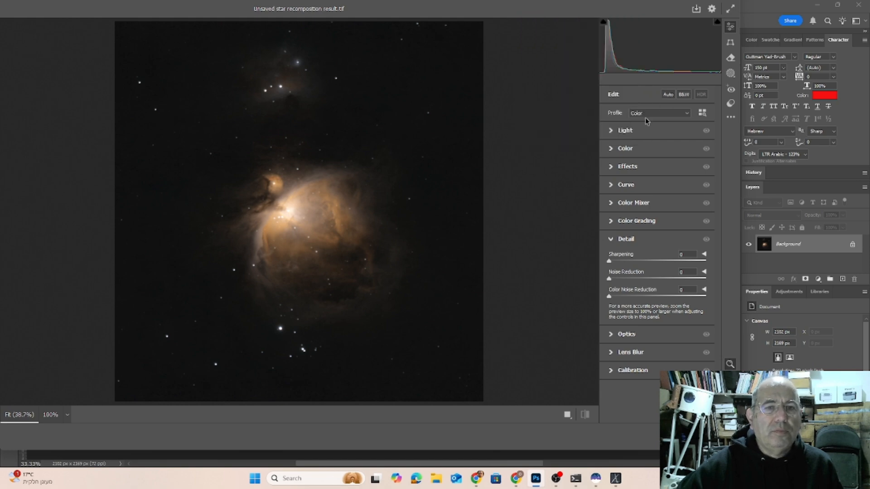
left_click(667, 95)
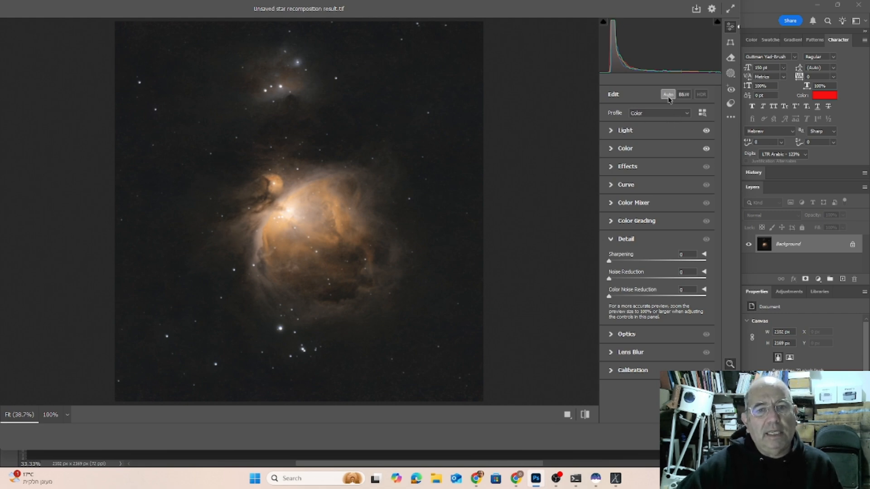
left_click(612, 131)
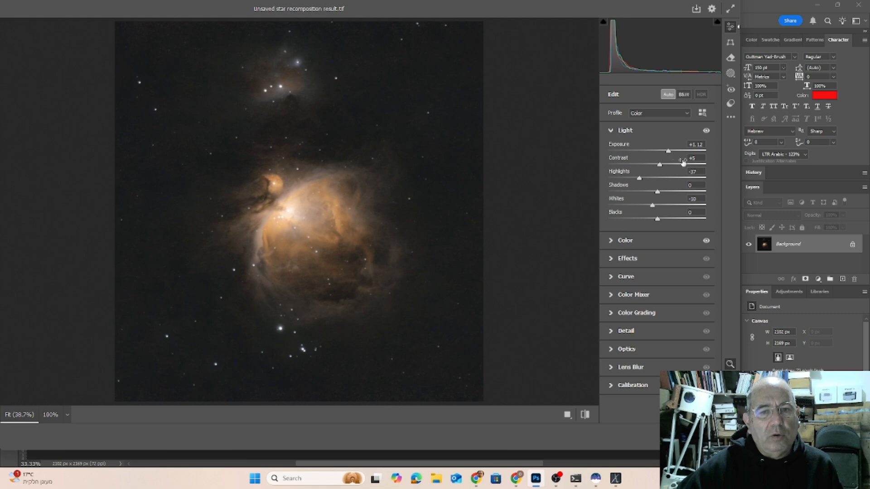
left_click_drag(669, 152, 665, 152)
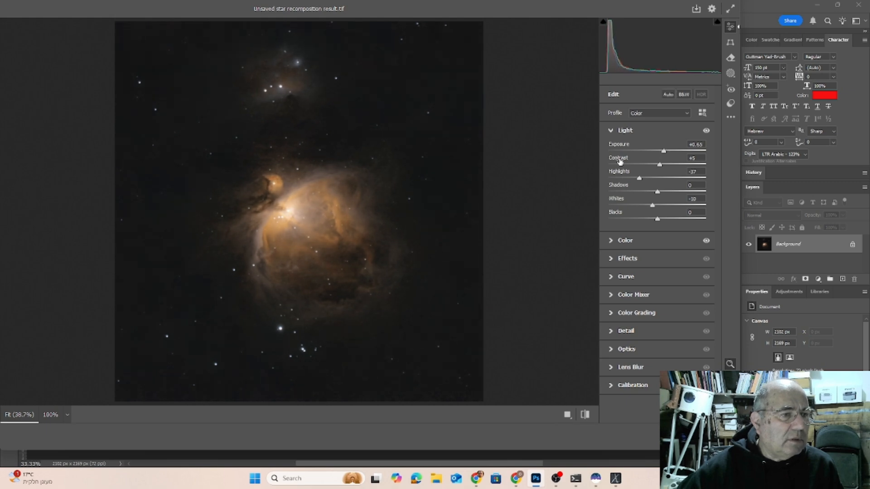
Set the Light values to Exposure +0.70, Contrast +18, Highlights -67, Shadows +36, Whites +15 and Blacks +9.
left_click(293, 214)
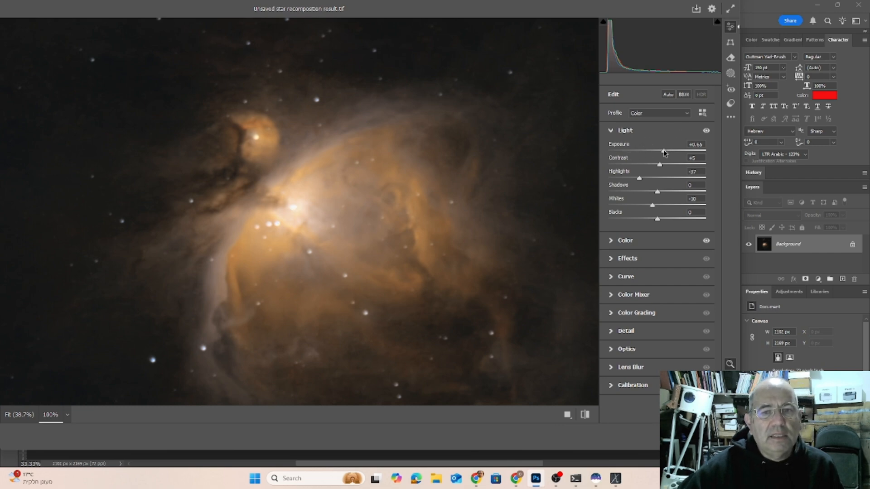
left_click(402, 150)
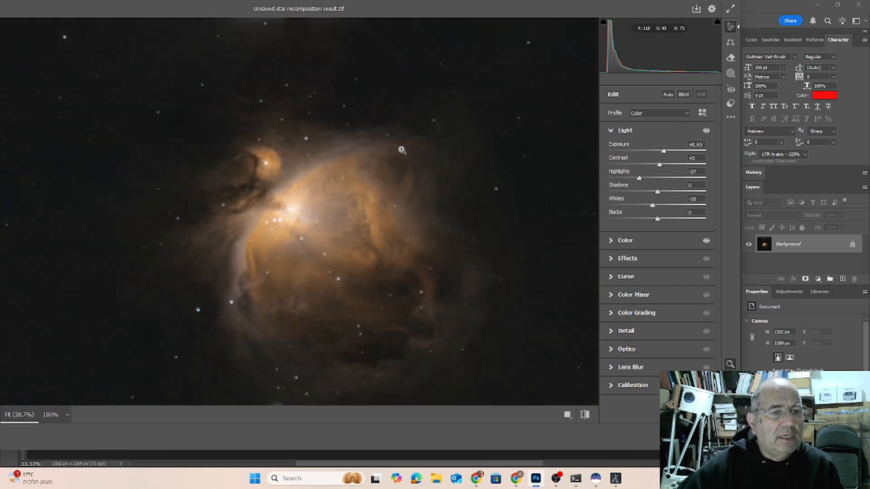
mouse_move(664, 151)
left_mouse_down()
mouse_move(630, 152)
mouse_move(664, 152)
left_mouse_up()
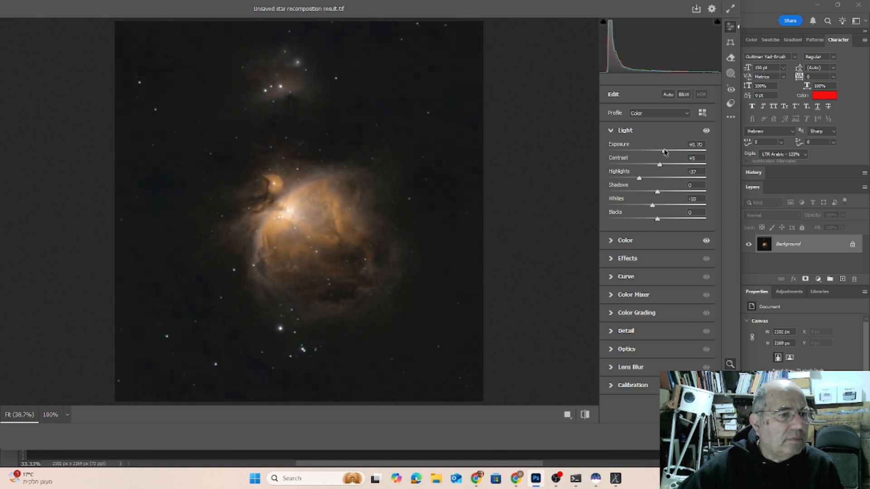
left_click_drag(660, 166, 677, 166)
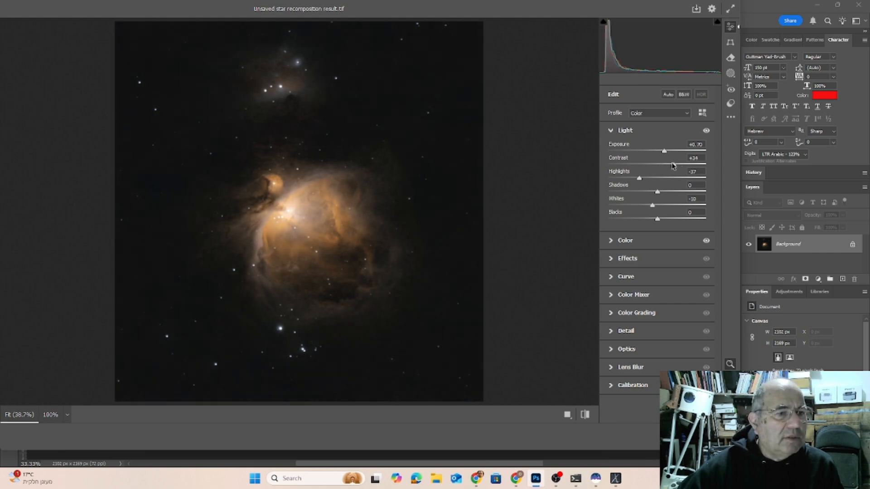
mouse_move(676, 166)
left_mouse_down()
mouse_move(662, 166)
mouse_move(673, 171)
mouse_move(666, 174)
left_mouse_up()
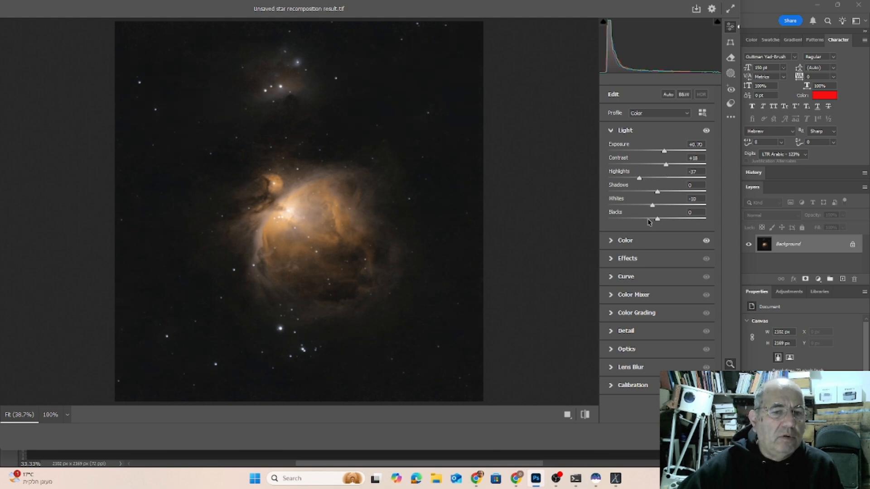
mouse_move(640, 180)
left_mouse_down()
mouse_move(647, 183)
mouse_move(632, 187)
mouse_move(654, 186)
mouse_move(628, 184)
left_mouse_up()
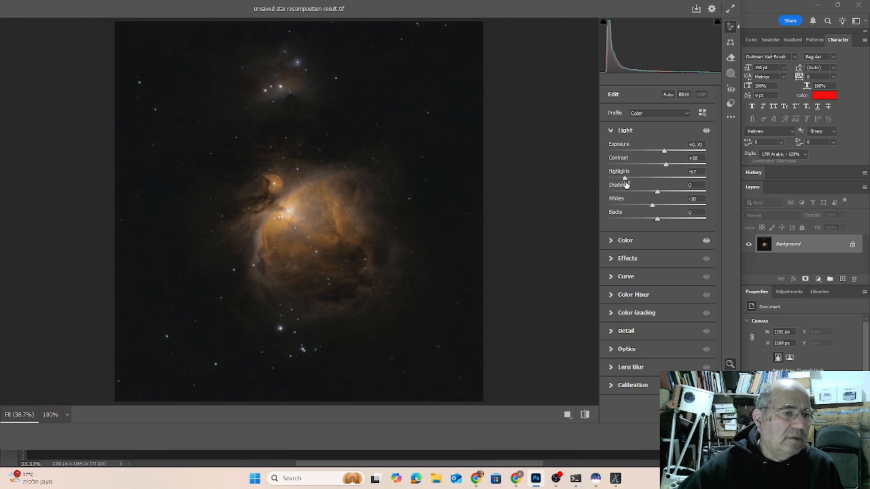
left_click_drag(659, 194, 662, 220)
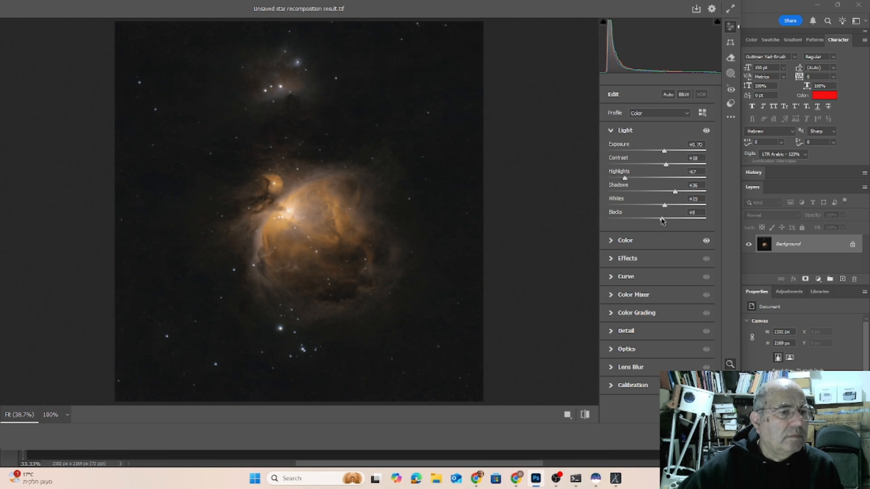
Set Temperature to -3, Tint to +7, Vibrance to +33 and Saturation to +8, comparing the image with the default settings.
left_click(612, 242)
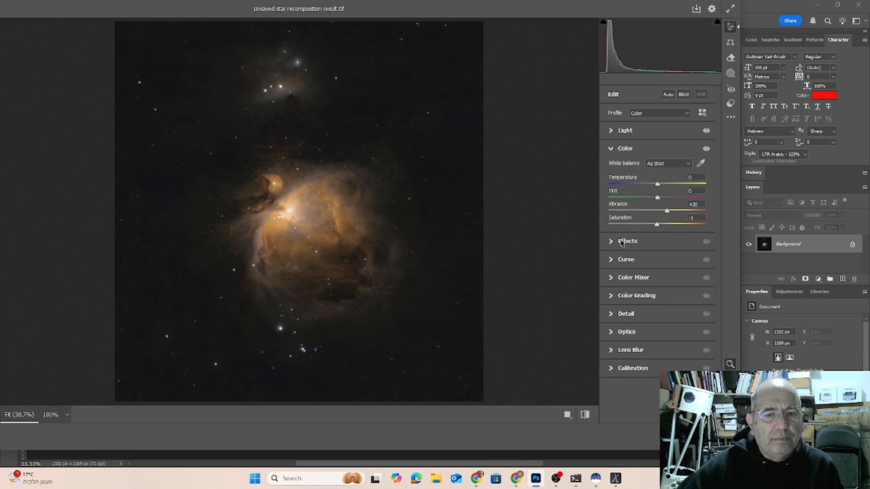
left_click_drag(658, 187, 658, 187)
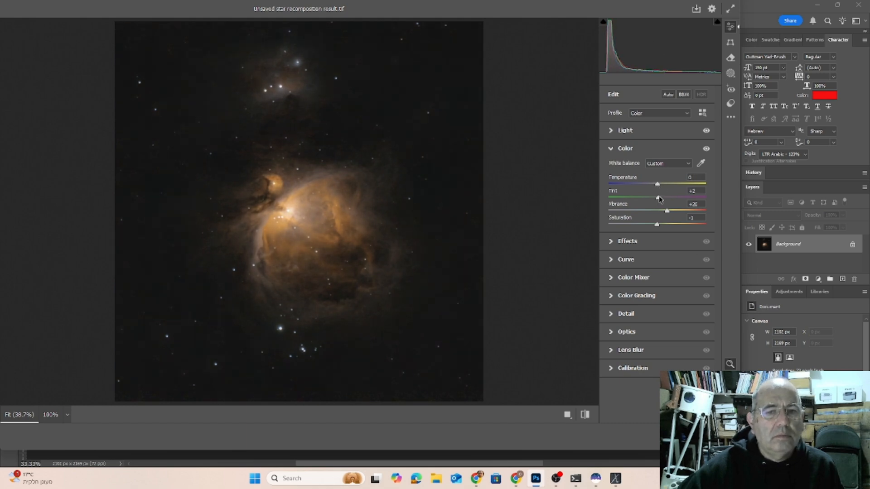
mouse_move(660, 198)
left_mouse_down()
mouse_move(673, 200)
mouse_move(658, 204)
left_mouse_up()
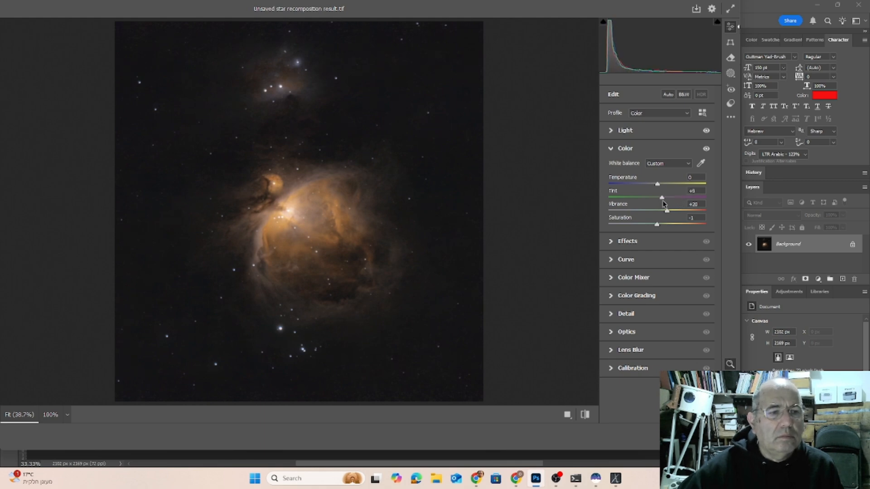
left_click_drag(657, 185, 656, 186)
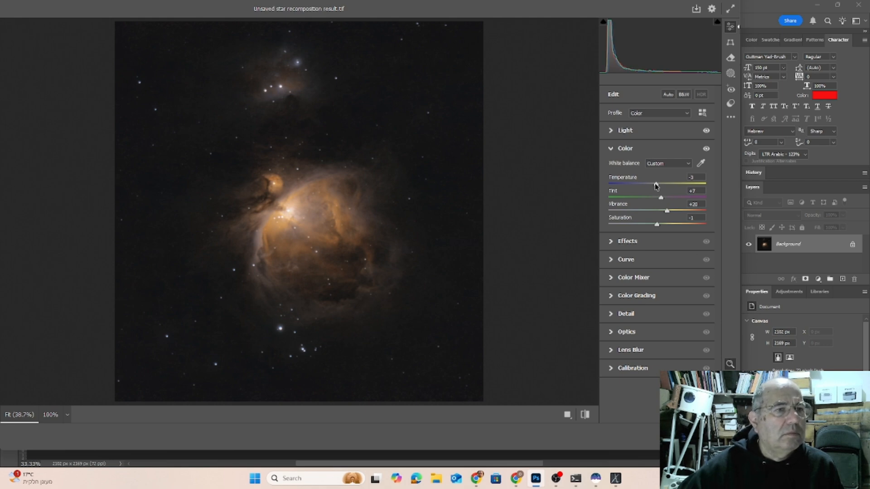
left_click(585, 415)
left_click(585, 416)
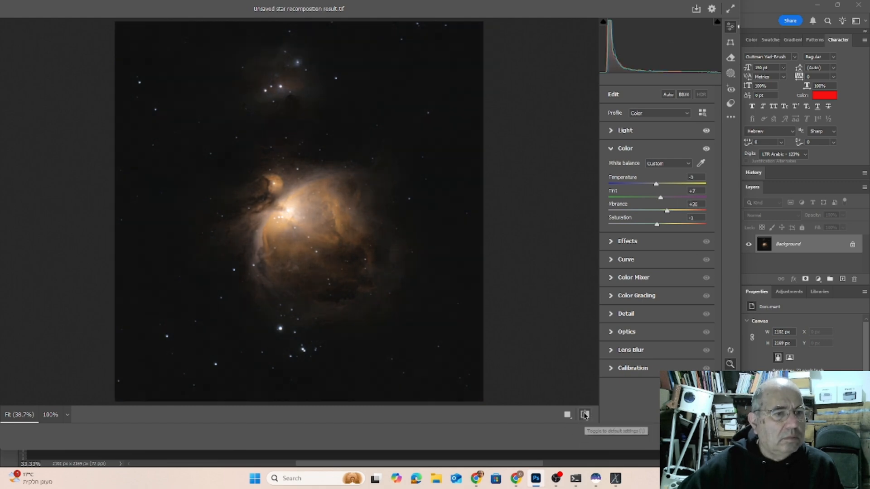
left_click(585, 415)
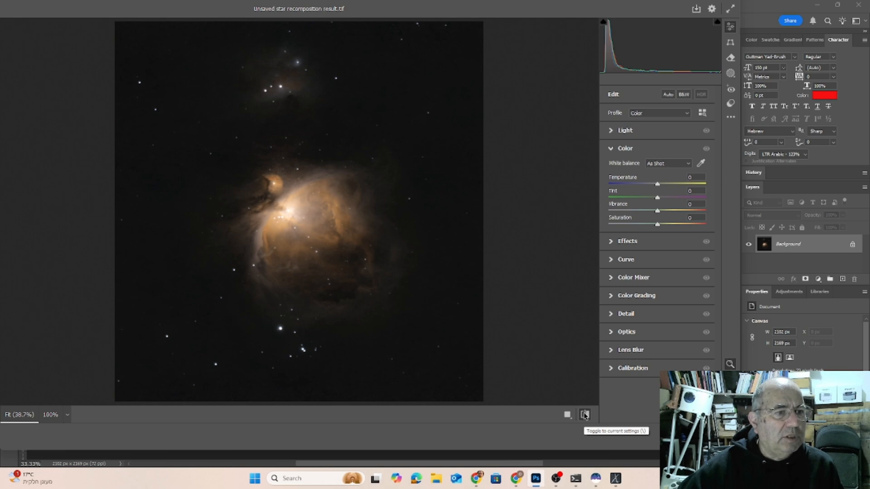
left_click(586, 415)
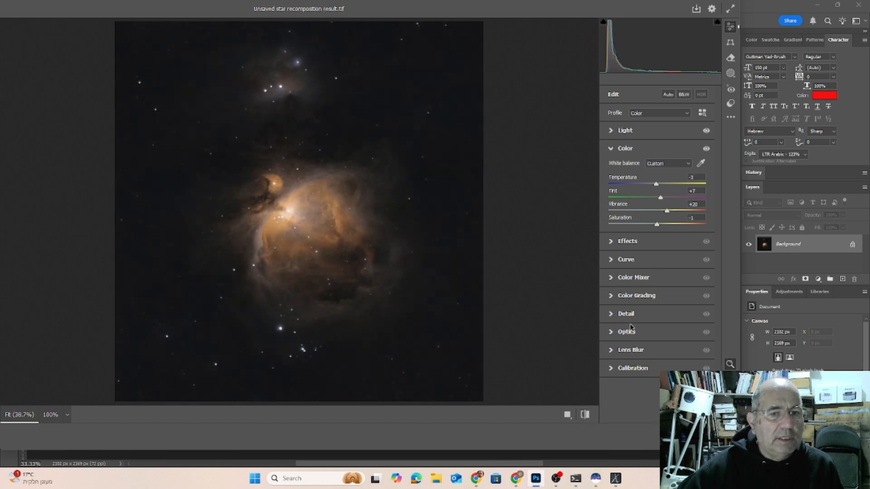
left_click_drag(667, 211, 659, 227)
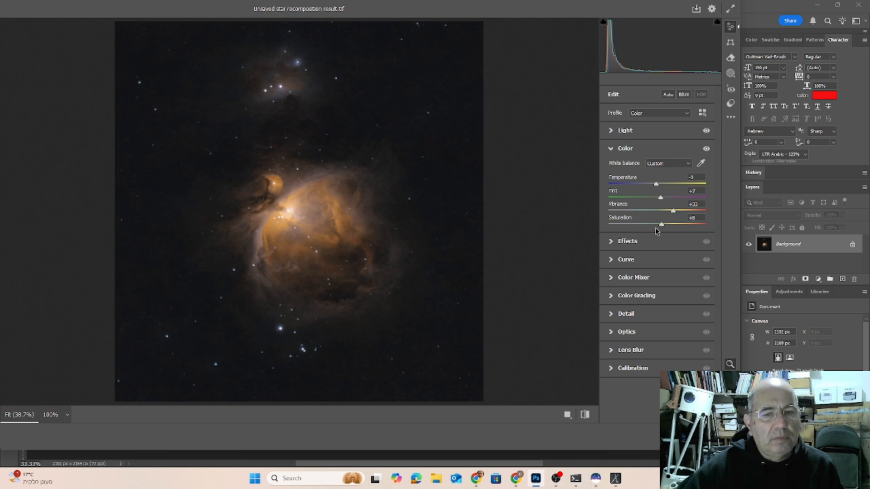
Set the Effects values to Texture +34, Clarity +30 and Dehaze +6.
left_click(610, 243)
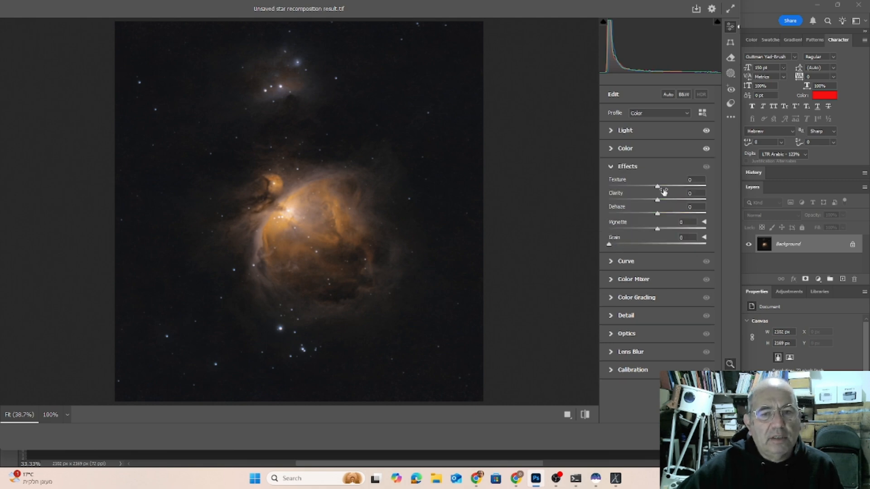
left_click_drag(658, 188, 660, 219)
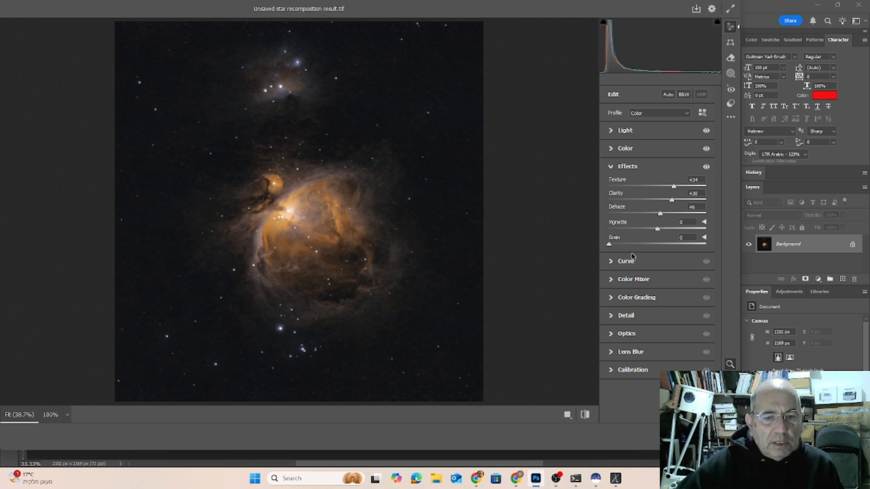
left_click(612, 262)
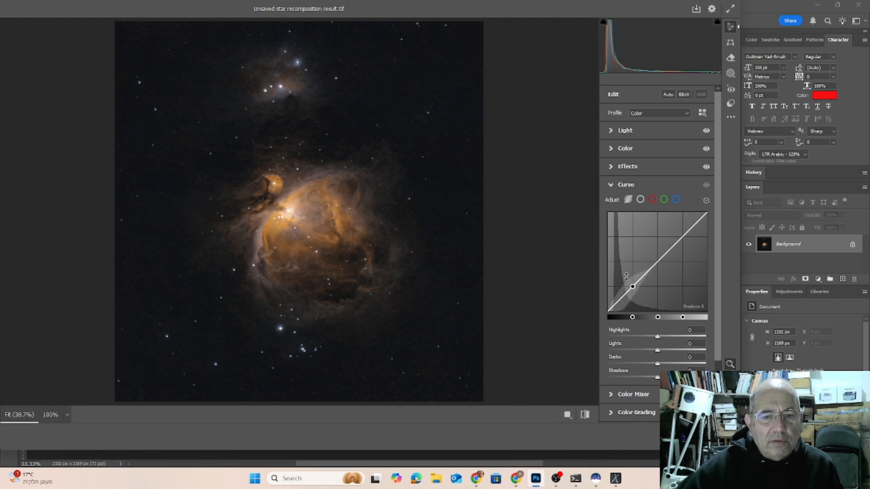
scroll(576, 319, "down", 1)
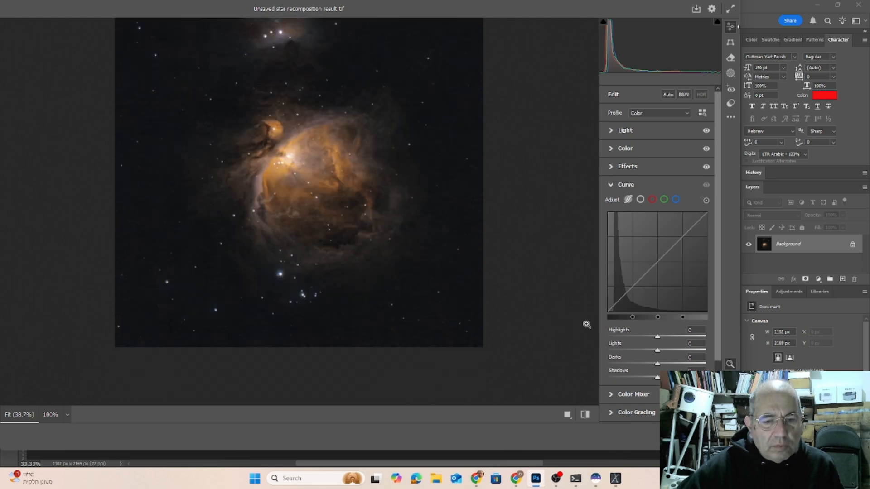
scroll(575, 322, "up", 1)
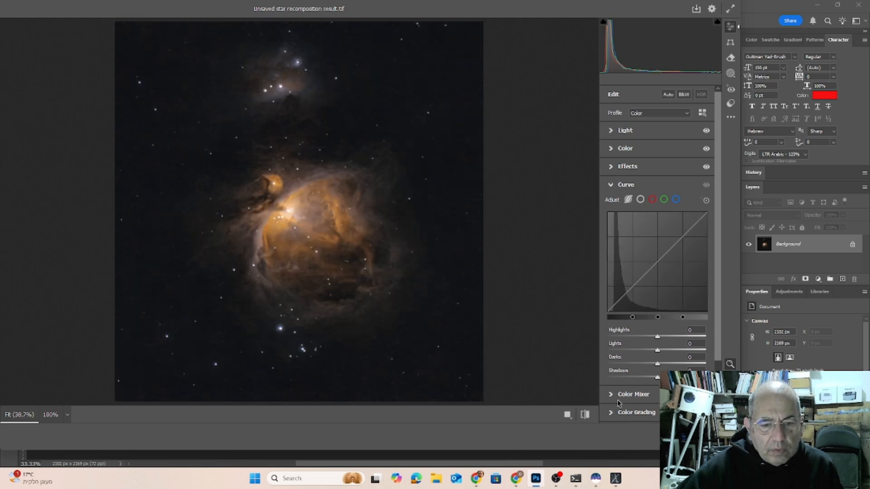
Set Sharpening to 85 and apply the Camera Raw Filter to the nebula image.
scroll(624, 396, "down", 2)
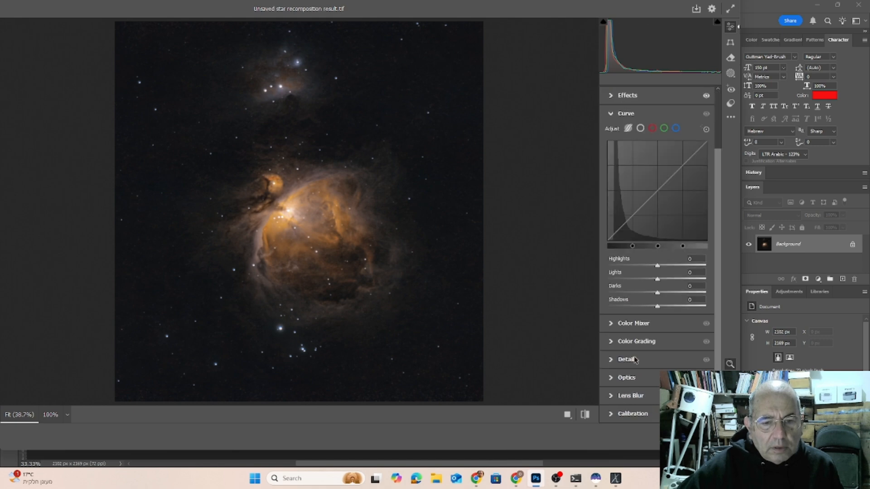
left_click(618, 359)
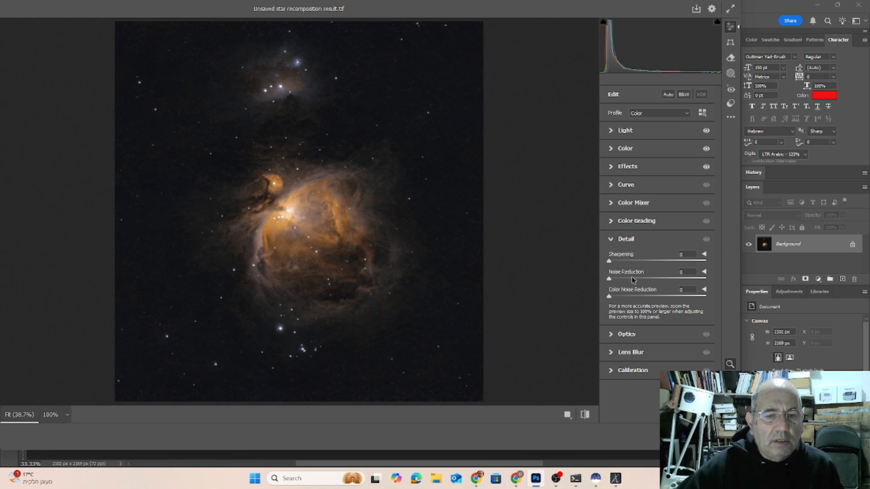
left_click_drag(609, 262, 660, 272)
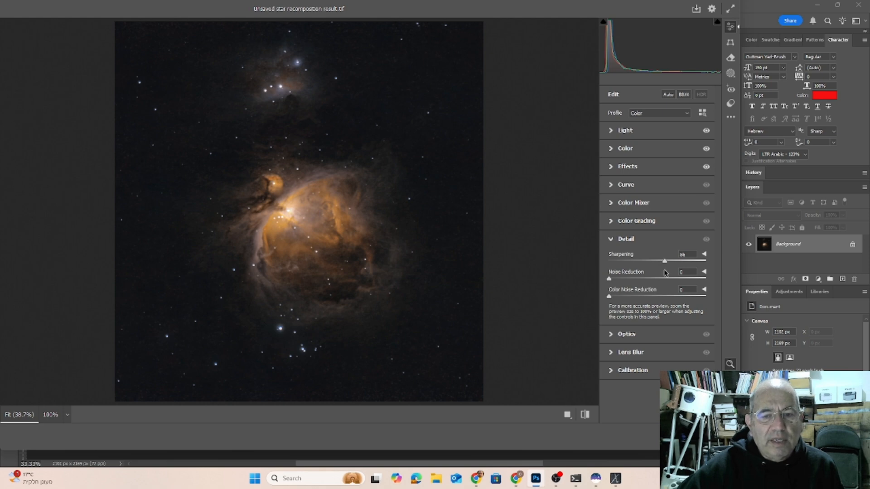
left_click_drag(665, 270, 664, 271)
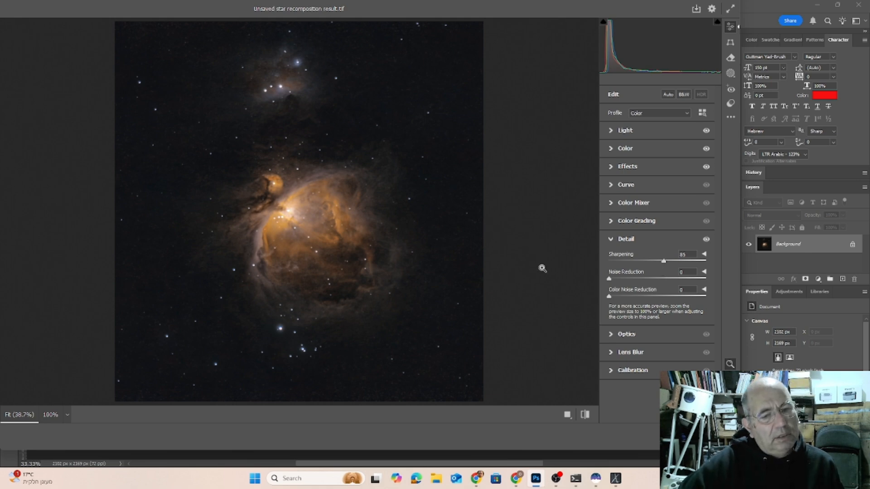
key("Return")
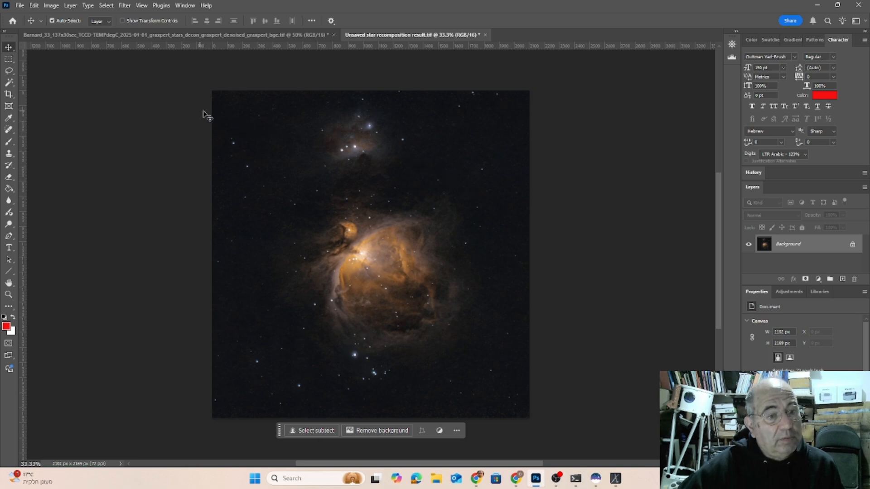
Apply a Curves adjustment on the RGB channel with points at input 67, output 62 and input 187, output 193.
left_click(51, 6)
mouse_move(65, 31)
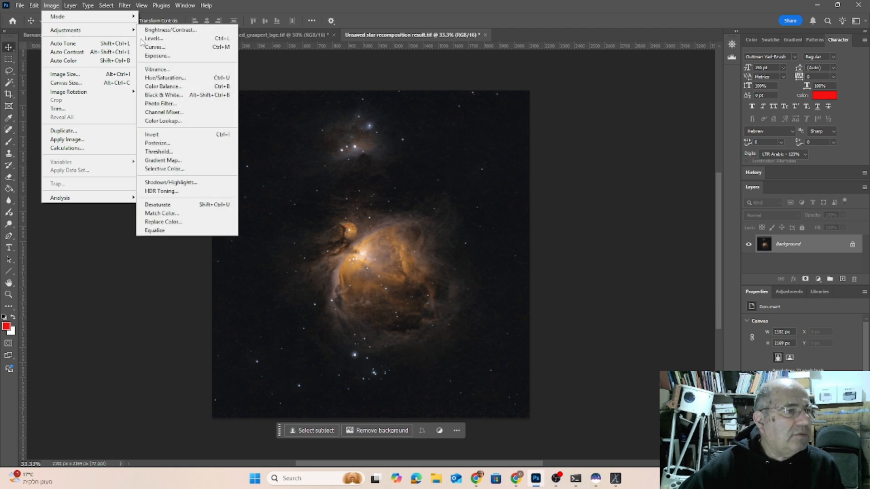
left_click(156, 47)
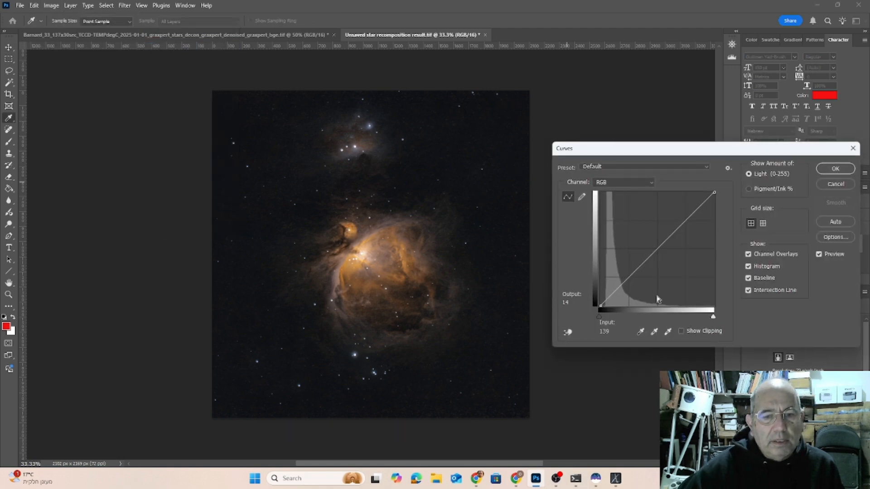
left_click_drag(633, 276, 630, 278)
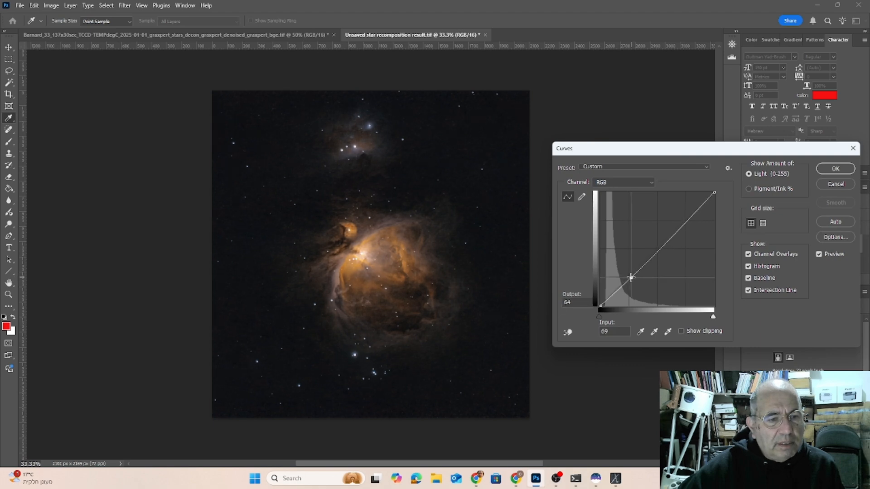
left_click(687, 222)
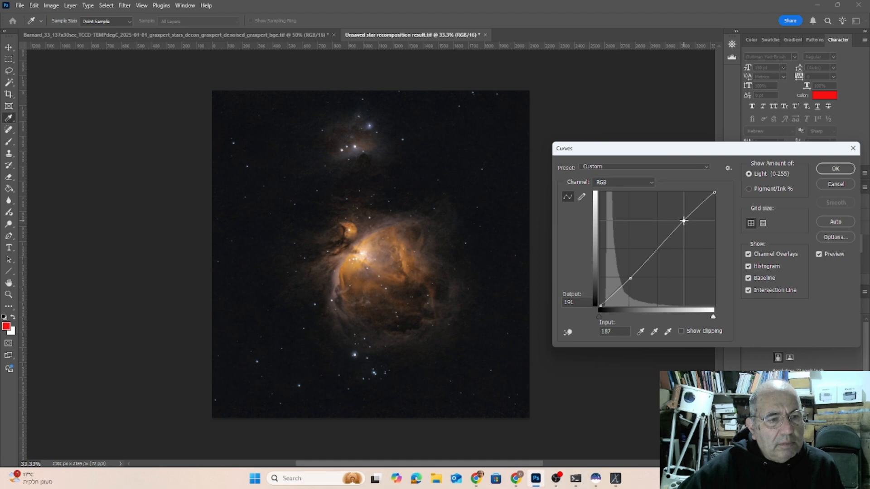
left_click_drag(685, 222, 684, 220)
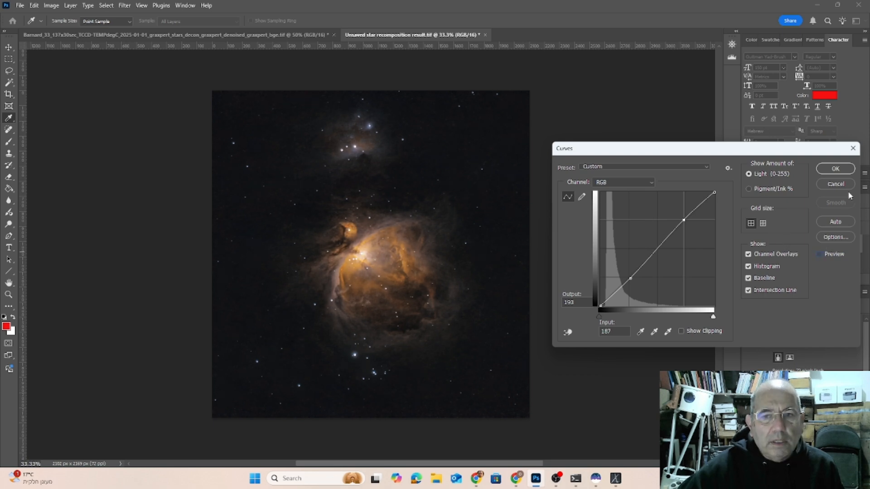
left_click(834, 171)
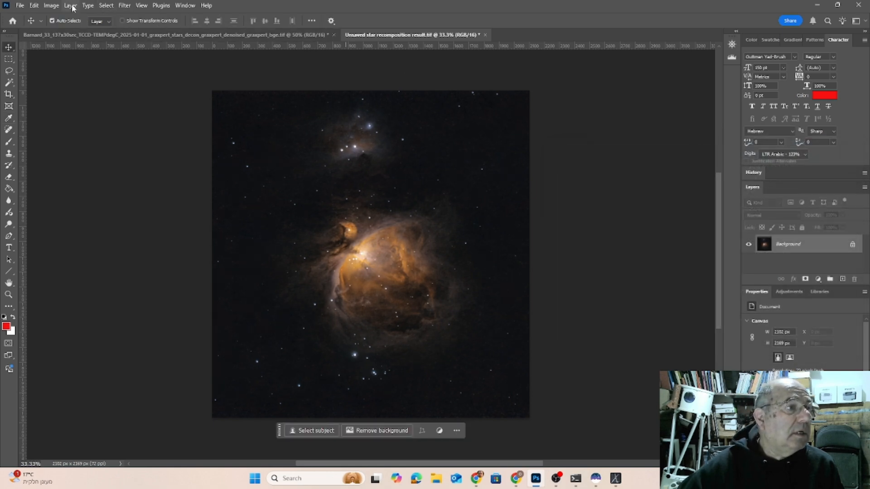
Apply a Hue/Saturation adjustment to the master range with Hue set to -17.
left_click(51, 6)
mouse_move(92, 32)
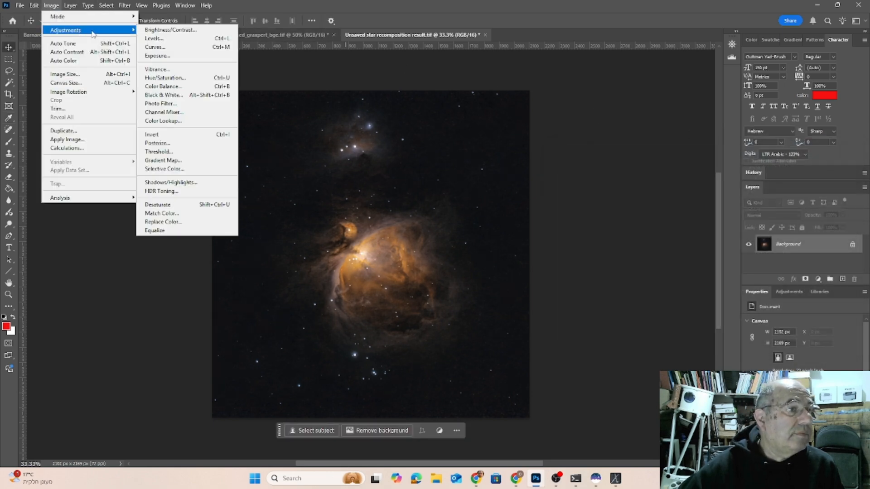
left_click(164, 77)
left_click_drag(627, 178, 624, 201)
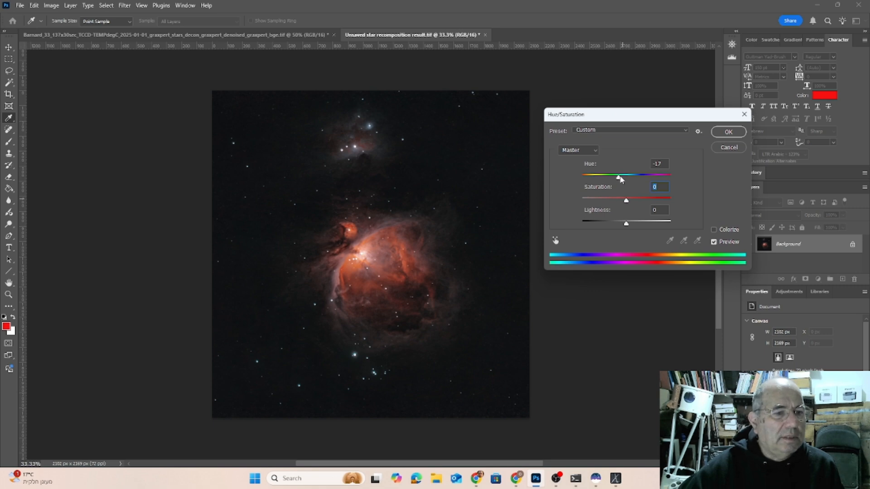
left_click(732, 131)
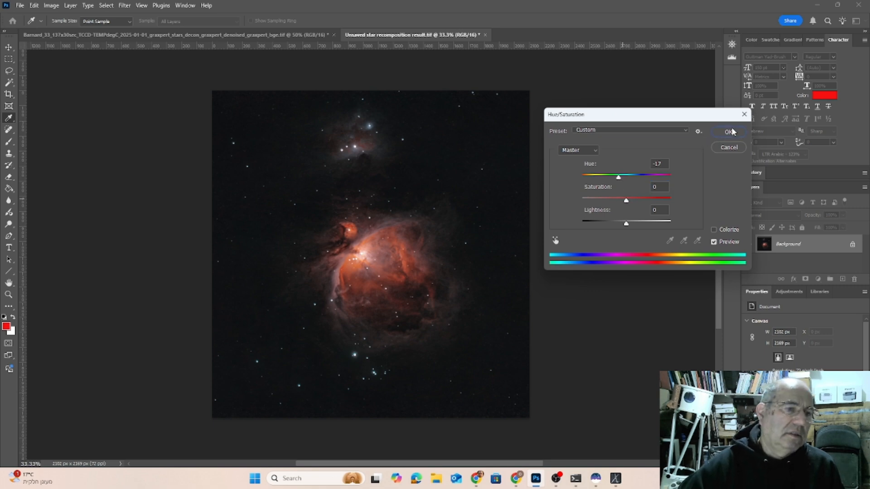
left_click(732, 133)
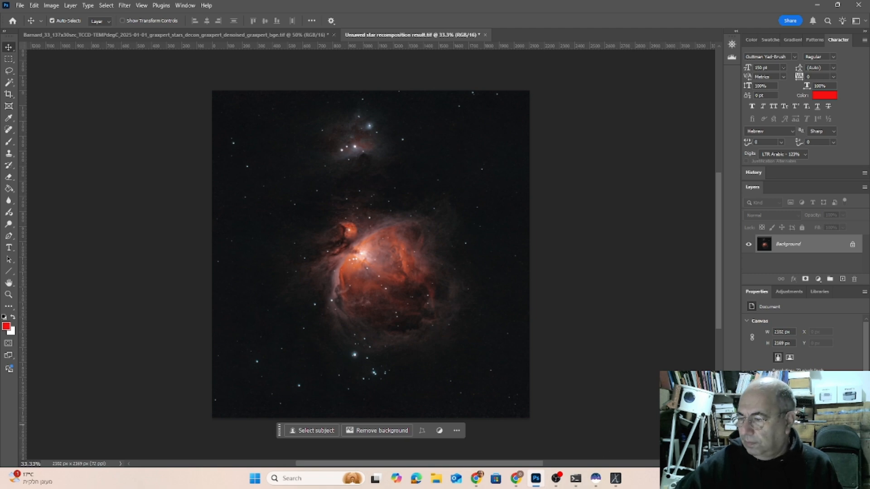
key("alt+Tab")
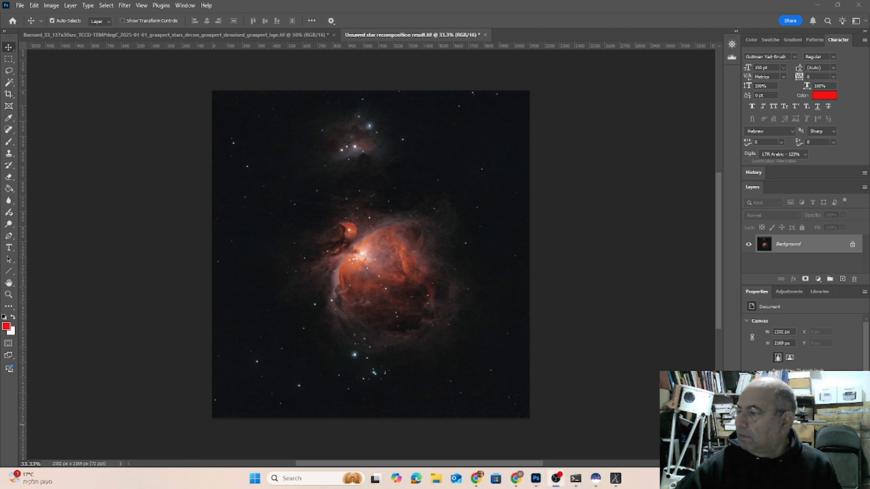